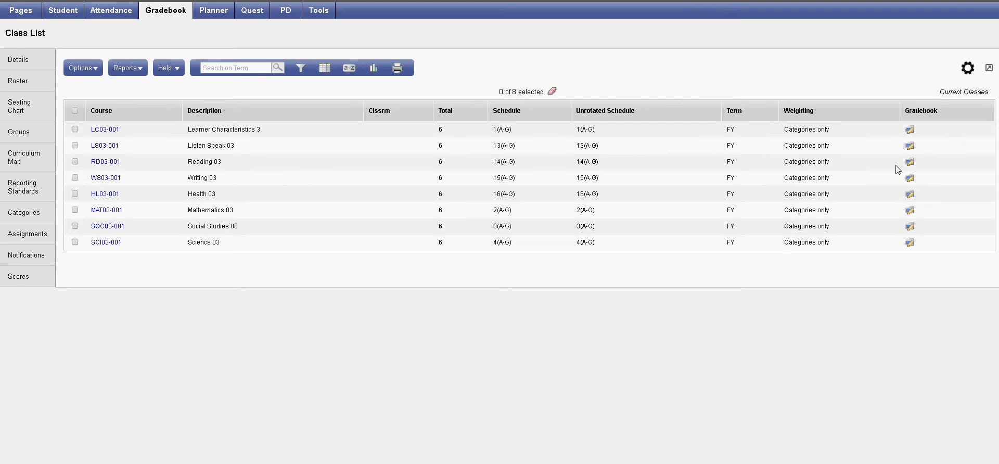
- Open the Listen Speak 03 gradebook and enter the Discussion scores 2, 1, 2, 3, 4 and 1 down the student list
click(910, 146)
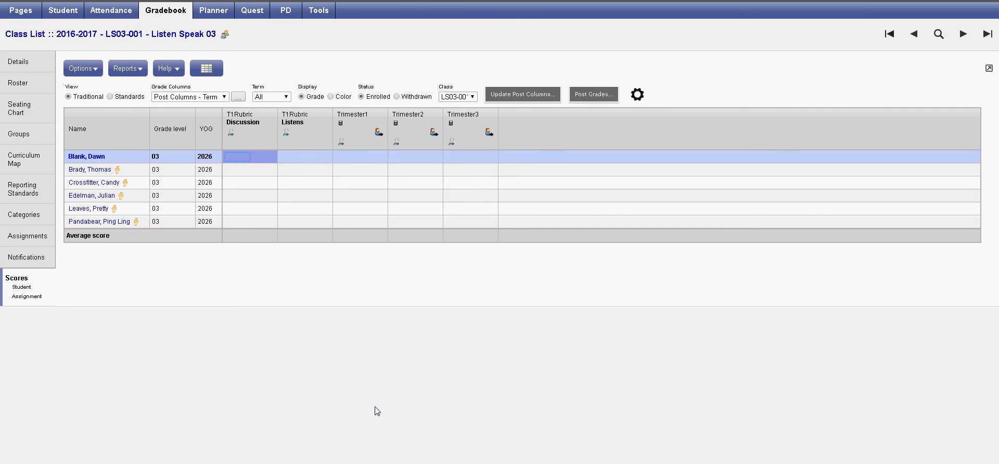
text(2)
key(Return)
text(1)
key(Return)
text(2)
key(Return)
text(3)
key(Return)
text(4)
key(Return)
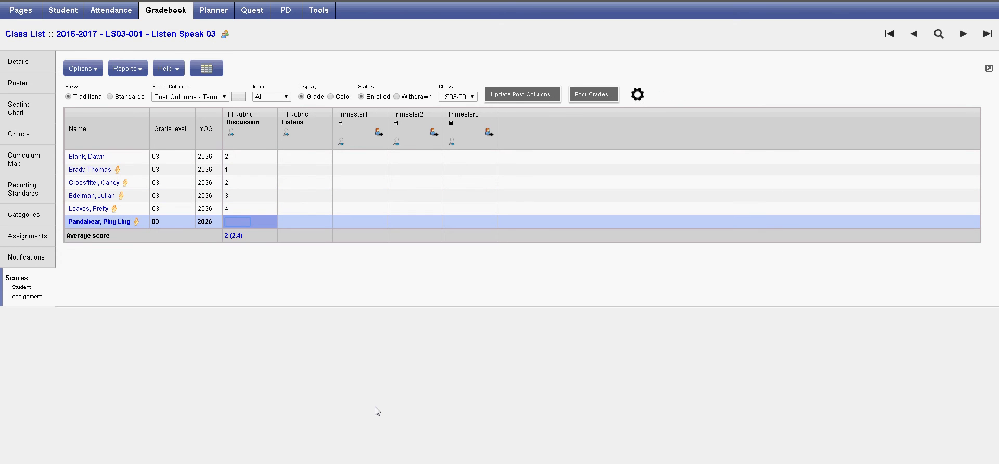
key(Return)
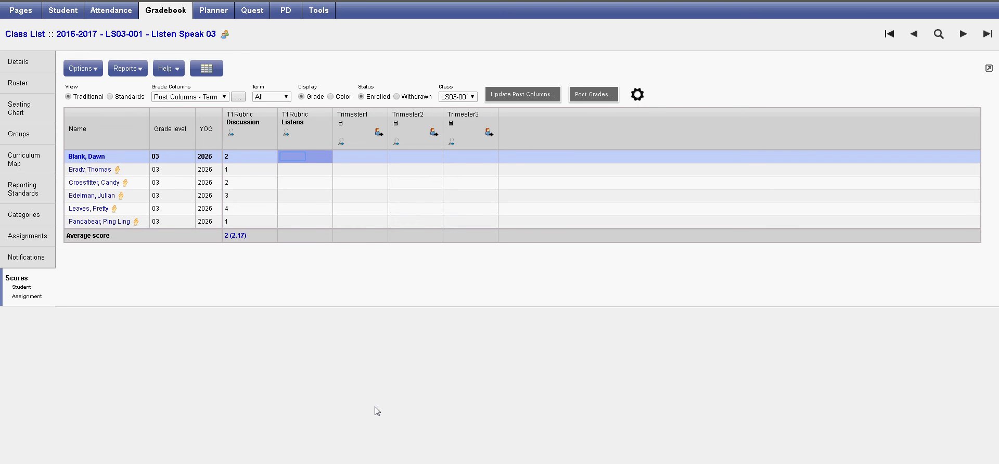
- Try to enter 5 as the first student's Listens score
text(5)
key(Return)
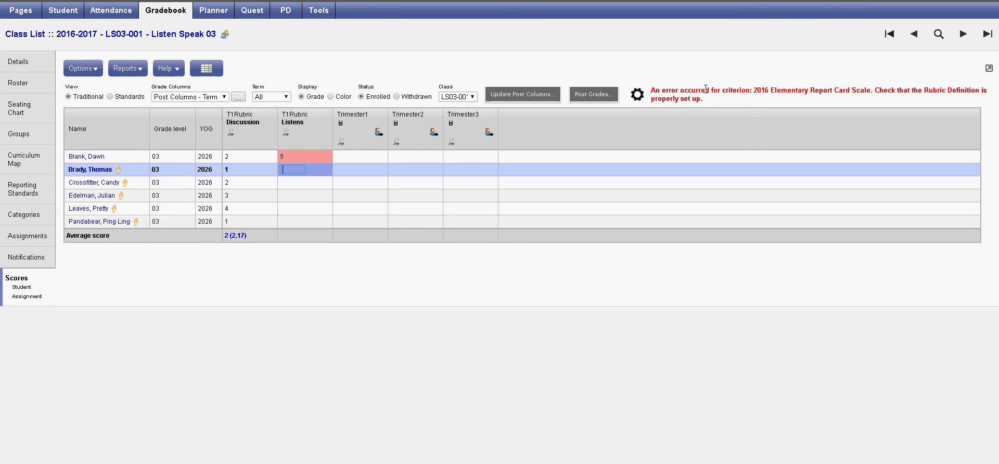
key(Up)
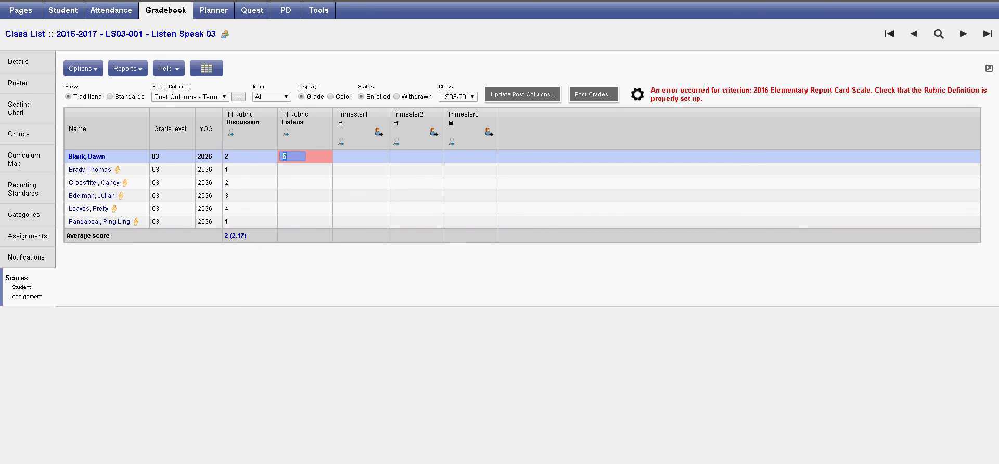
- Enter the Listens scores 3, 2, 3, 1, 2 and 3 down the student list
text(3)
key(Return)
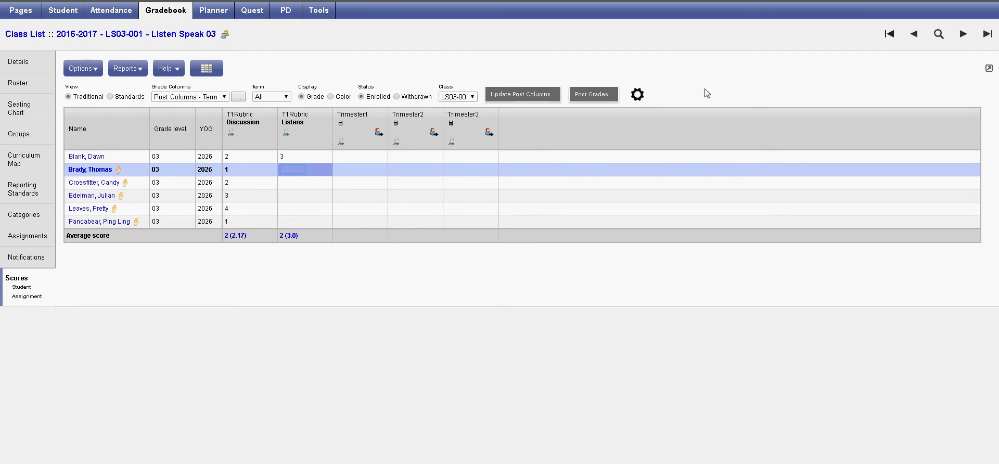
text(2)
key(Return)
text(3)
key(Return)
text(1)
key(Return)
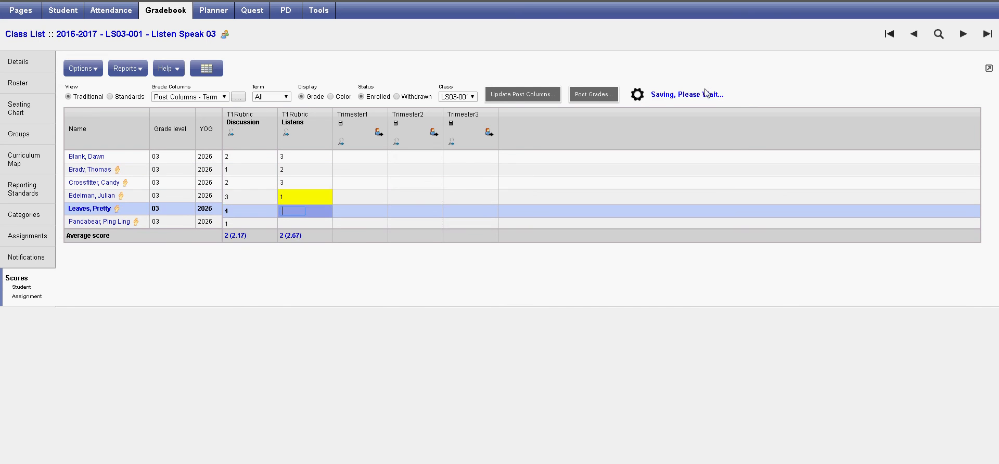
text(2)
key(Return)
text(3)
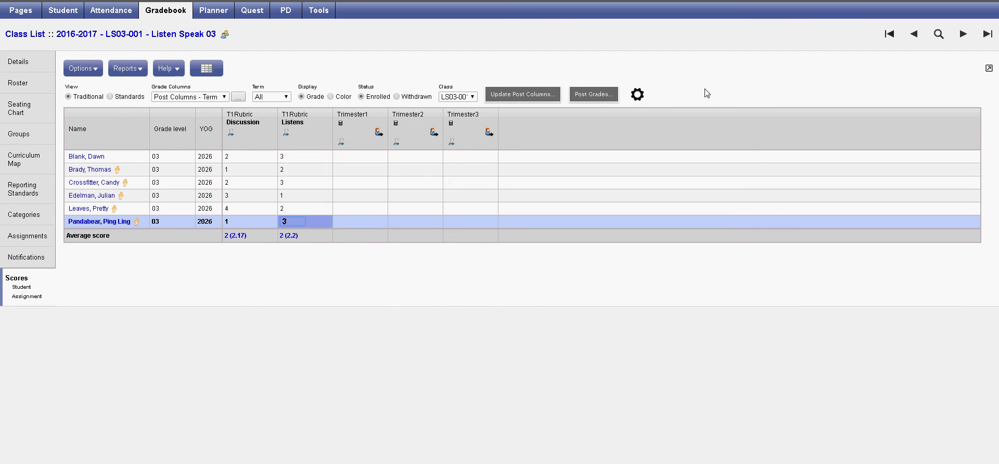
key(Up)
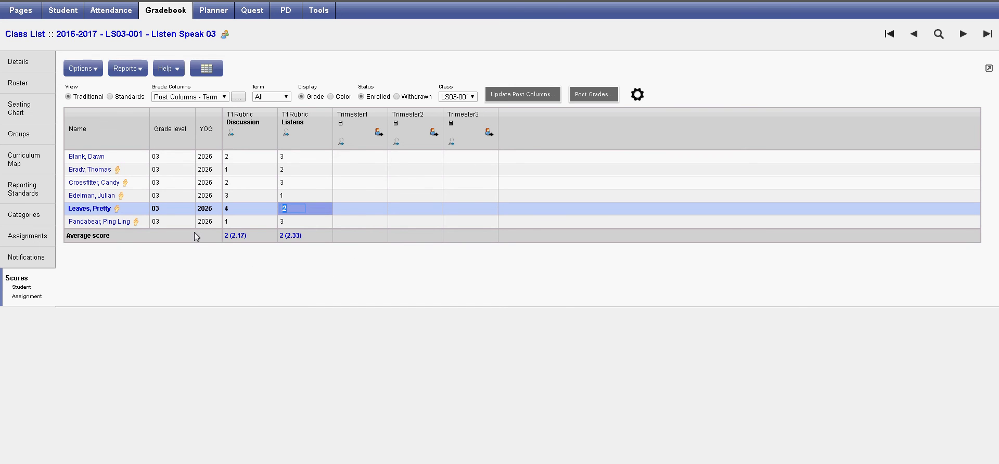
- Post the Trimester1 term grades for all students in Listen Speak 03
click(604, 94)
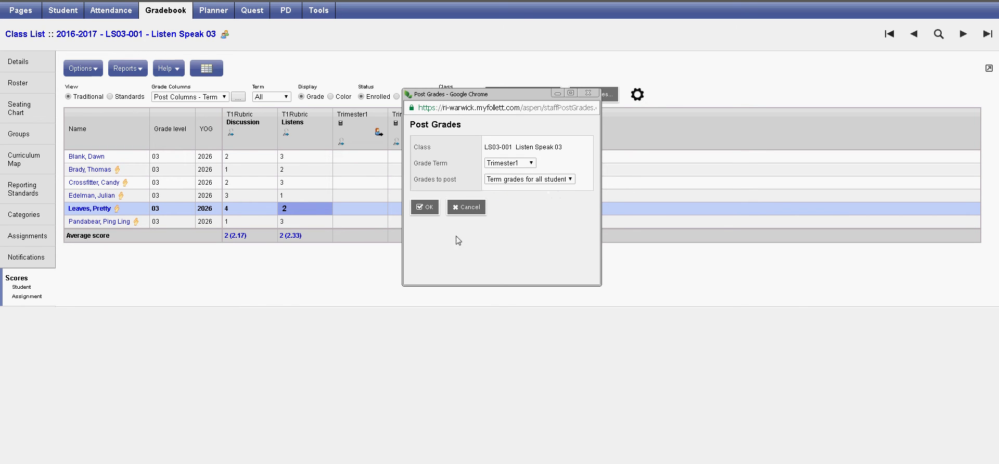
click(425, 208)
click(477, 236)
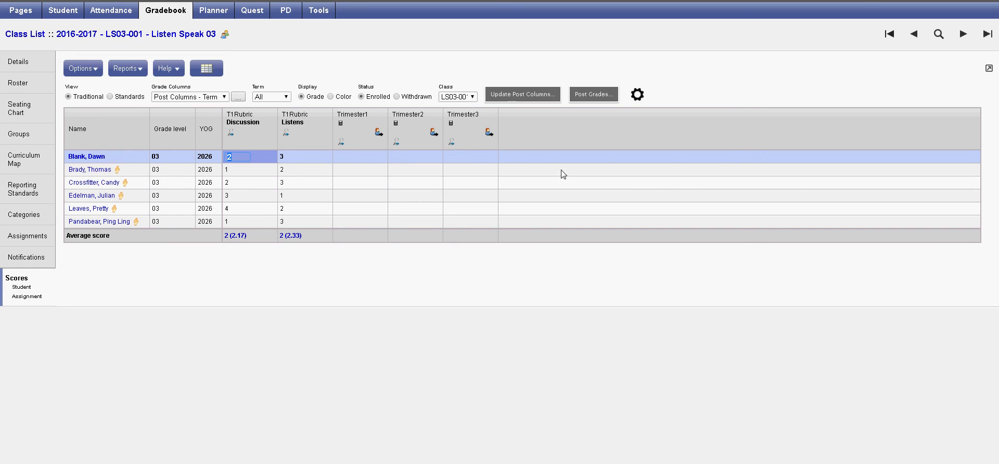
- Switch the gradebook to the next class, Reading 03 (RD03-001)
click(471, 97)
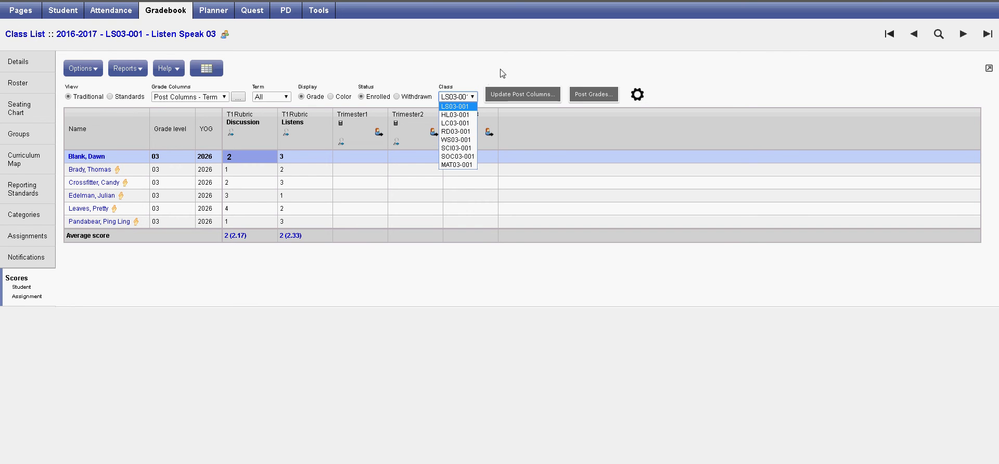
click(532, 58)
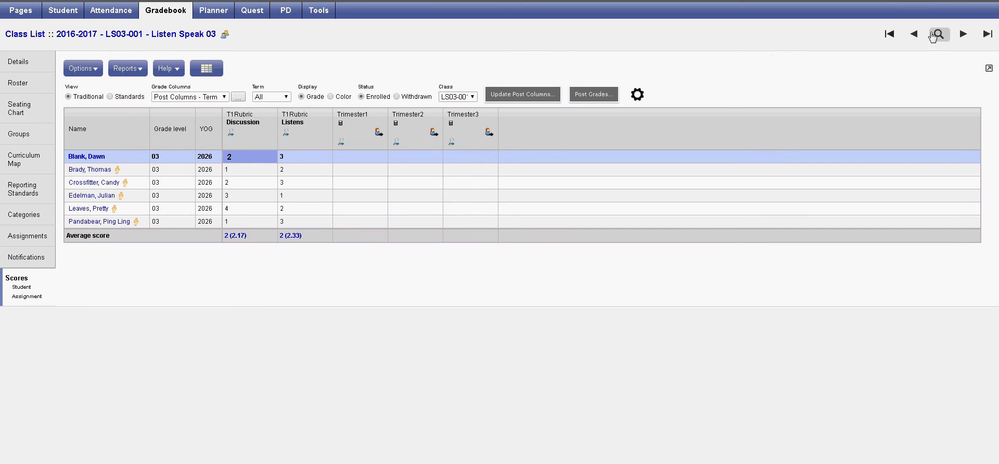
click(963, 35)
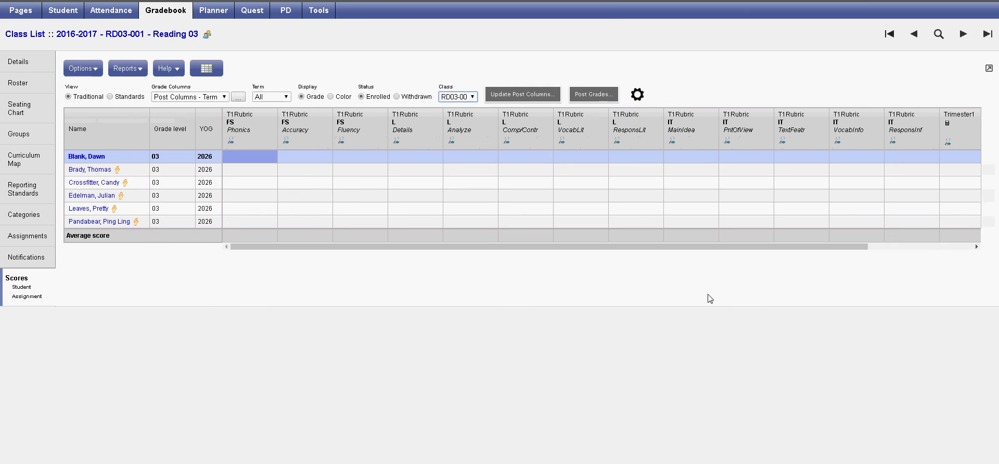
- Fill the FS Phonics column with N/A for all students
click(242, 156)
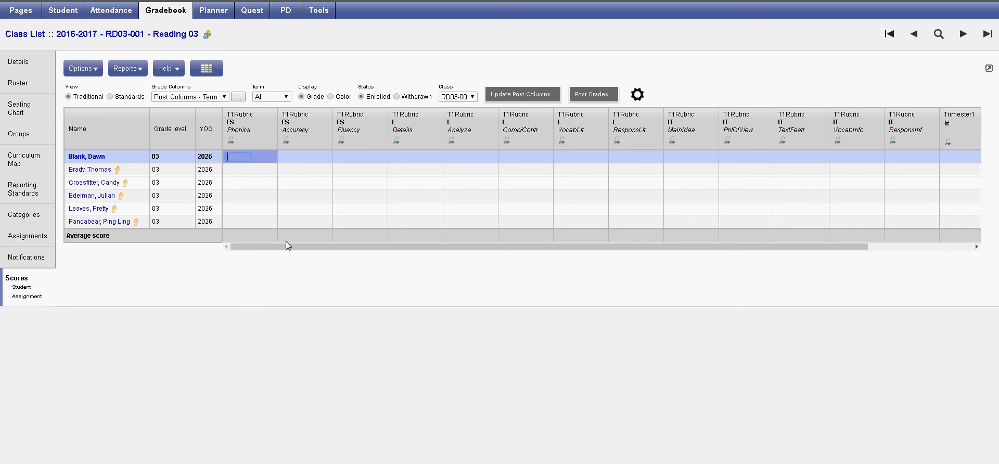
text(N/A)
key(ctrl+Return)
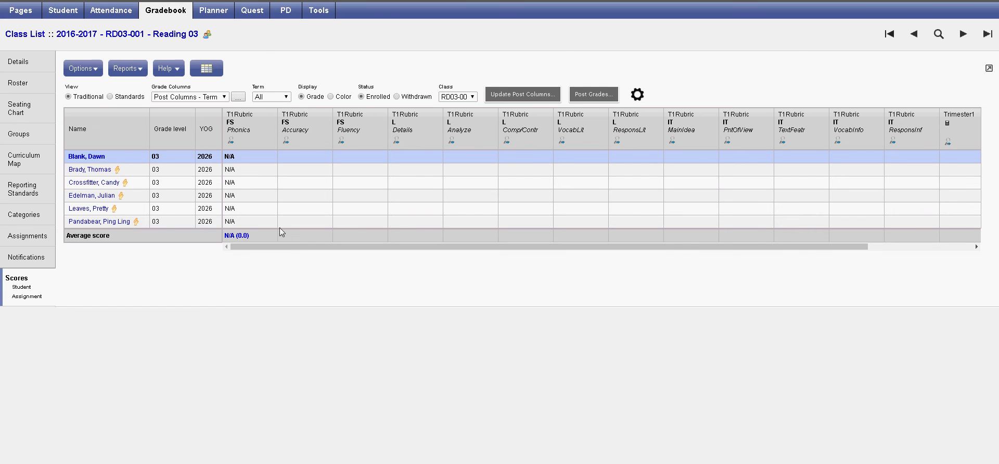
- Fill the FS Accuracy and Fluency columns with N/A for all students
click(240, 157)
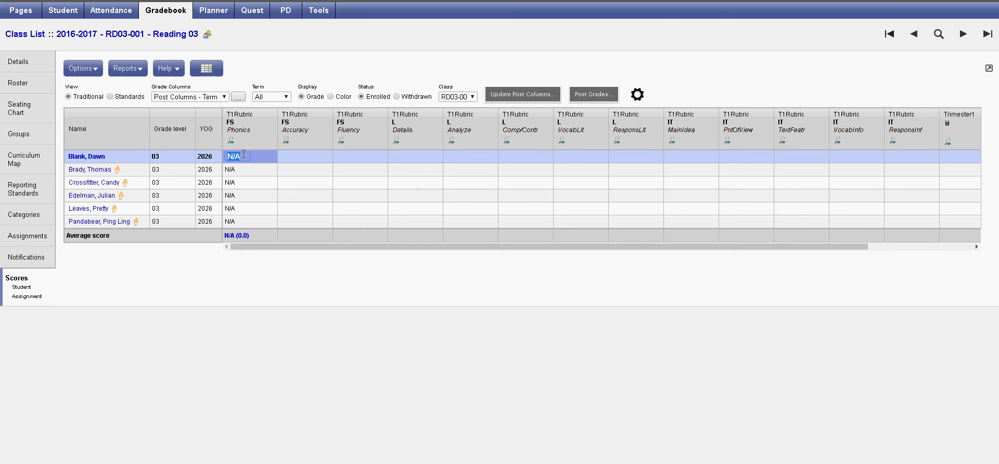
key(Tab)
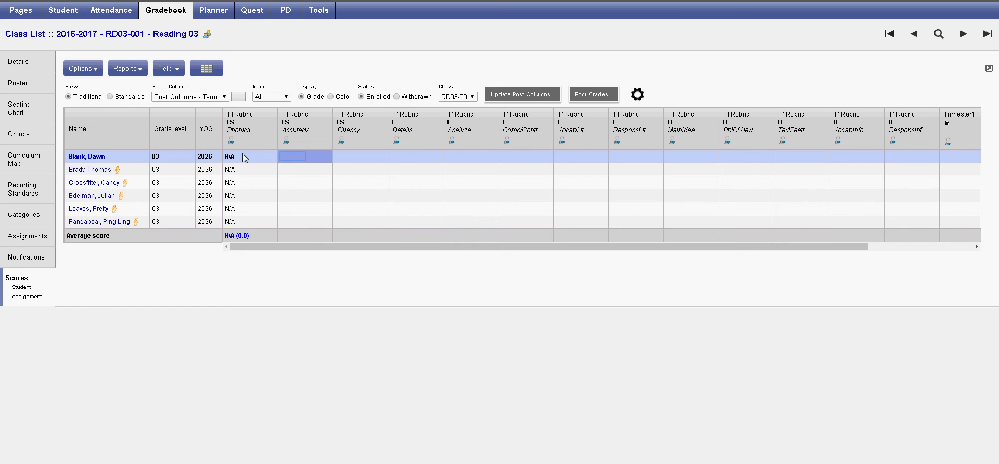
text(N/A)
key(Tab)
text(N/A)
key(shift+Tab)
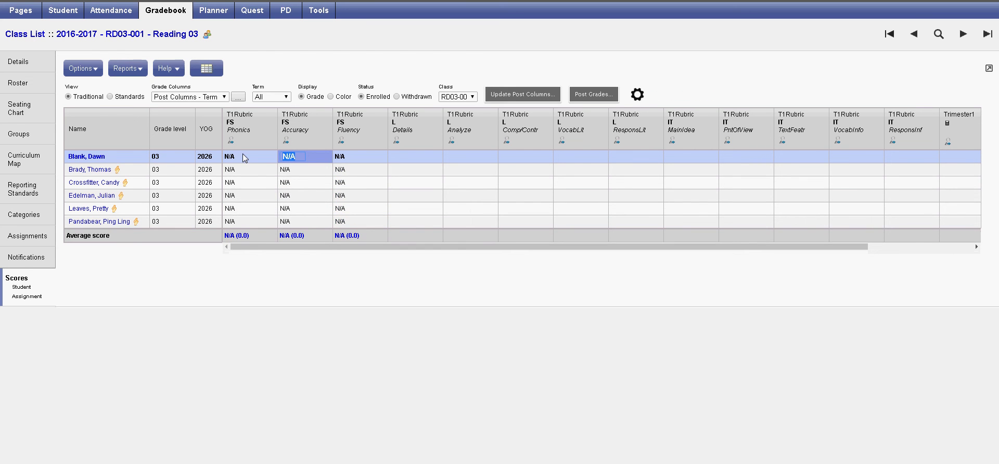
key(shift+Tab)
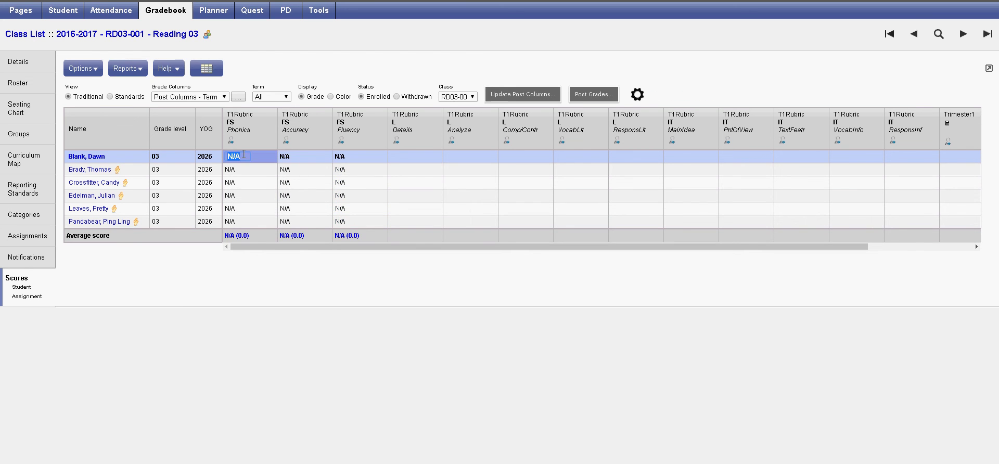
- Fill the Details, Analyze and Compr/Contr columns with N/A for all students
key(Tab)
key(Tab)
key(Tab)
text(N/A)
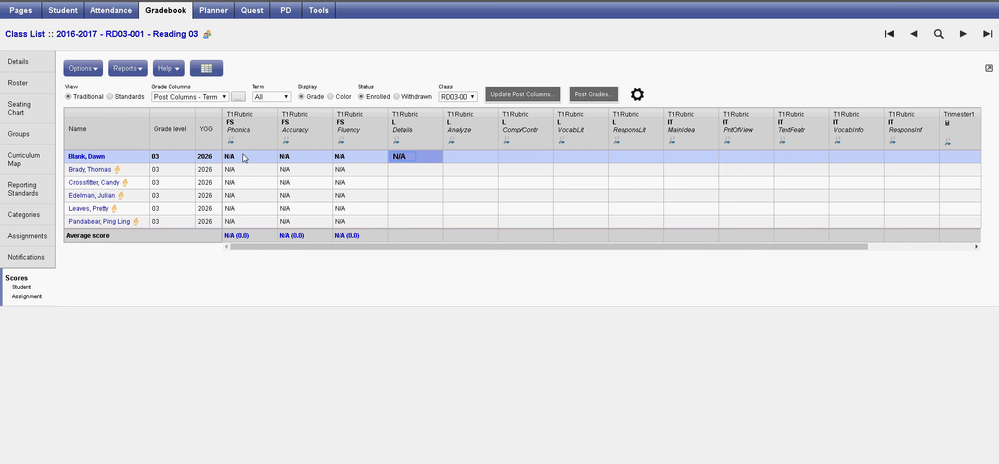
key(Tab)
text(N/A)
key(Tab)
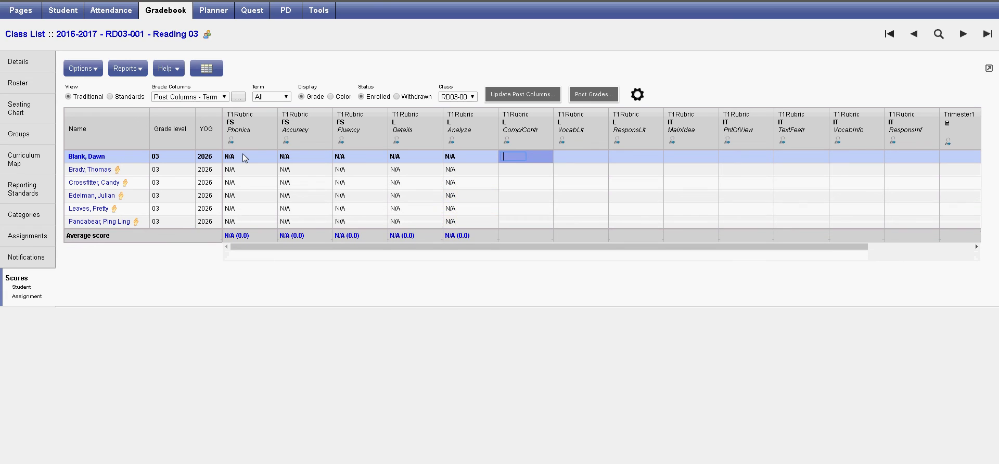
text(N/A)
key(Tab)
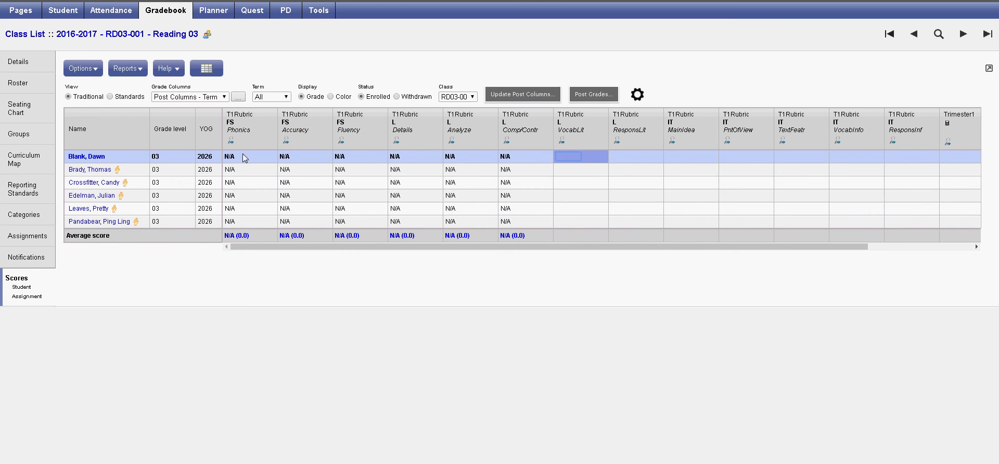
- Enter the VocabLit scores 3, 2, 1, 3, 2 and 1 down the student list
text(3)
key(Return)
text(2)
key(Return)
text(1)
key(Return)
text(3)
key(Return)
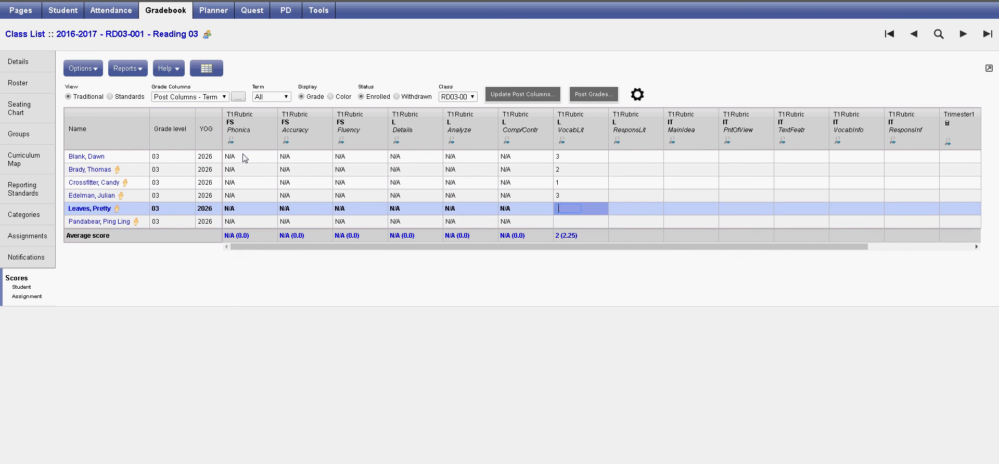
text(2)
key(Return)
text(1)
- Fill the ResponsLit and MainIdea columns with N/A for all students
key(Tab)
key(Up)
key(Up)
key(Up)
key(Up)
key(Up)
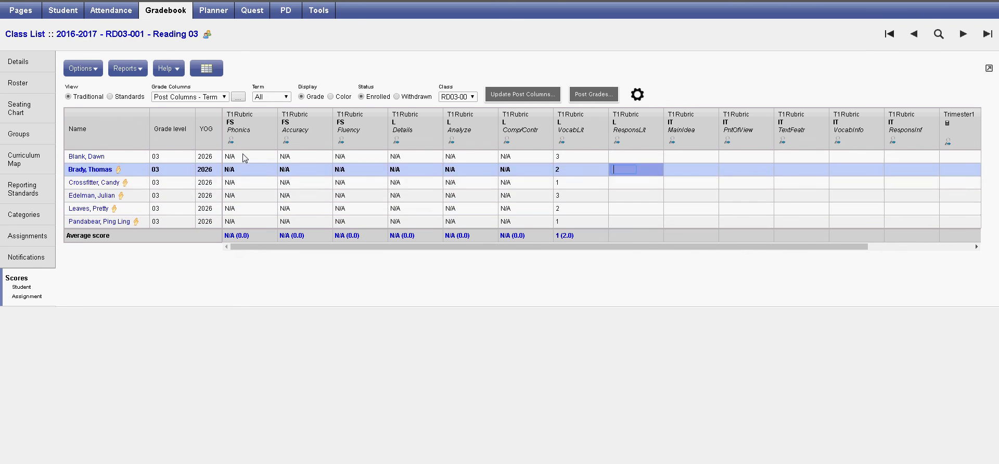
text(N/A)
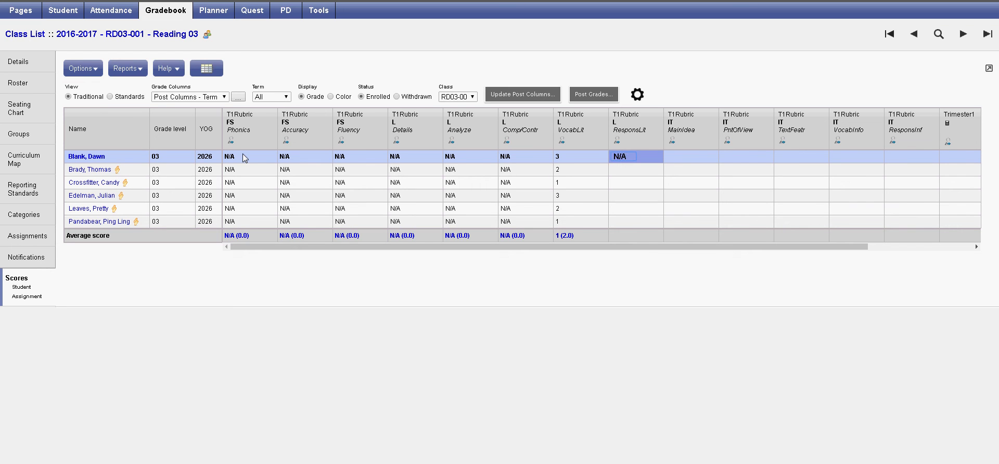
key(ctrl+Return)
key(Tab)
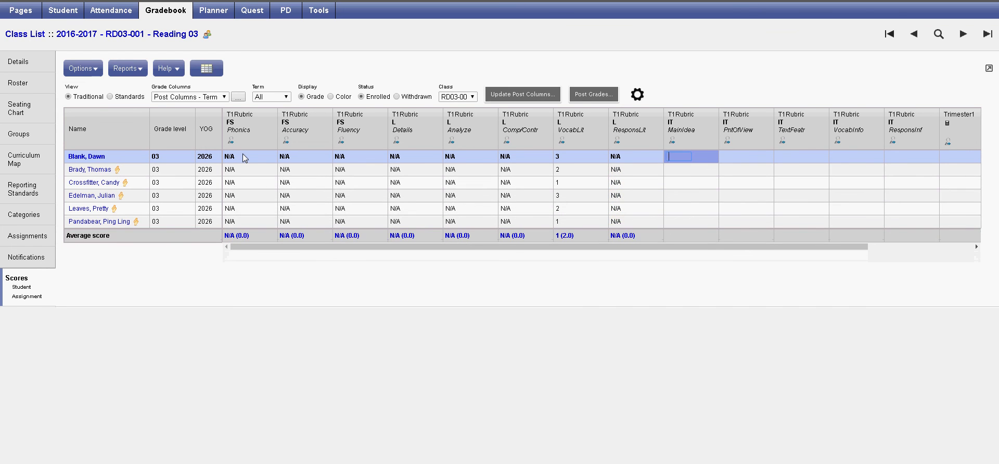
text(N/A)
key(ctrl+Return)
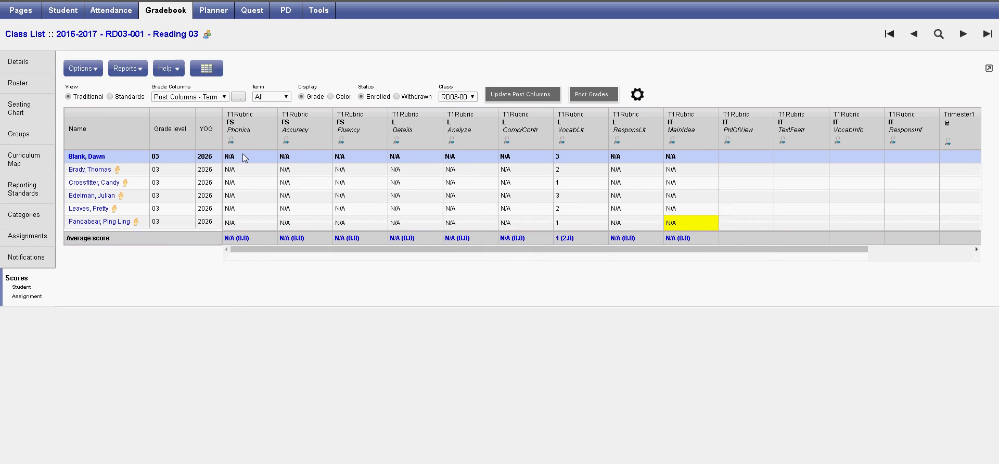
- Enter the PntOfView scores 3, 2, 1, 3, 2 and 1 down the student list
key(Tab)
text(3)
key(Return)
text(2)
key(Return)
text(1)
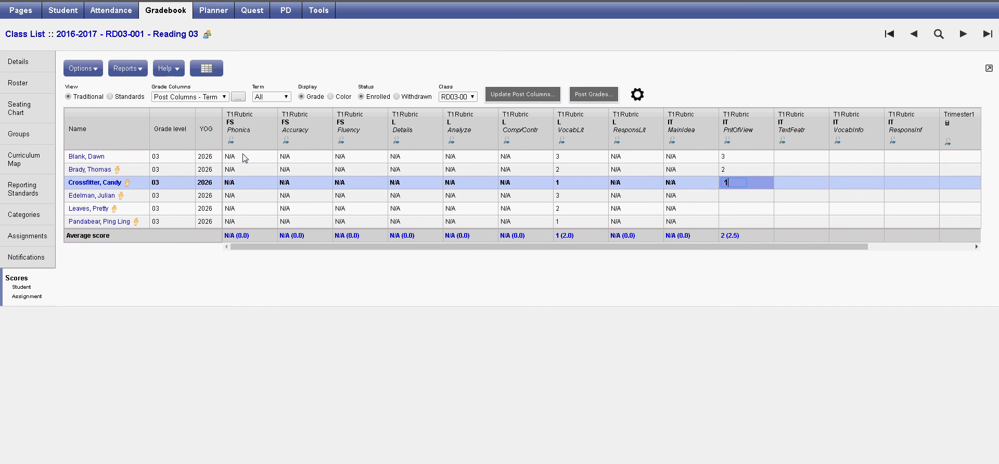
key(Return)
text(3)
key(Return)
text(2)
key(Return)
text(1)
- Enter 3 in the first student's TextFeatr cell and fill it down to all students
key(Up)
key(Up)
key(Up)
key(Up)
key(Up)
key(Tab)
text(3)
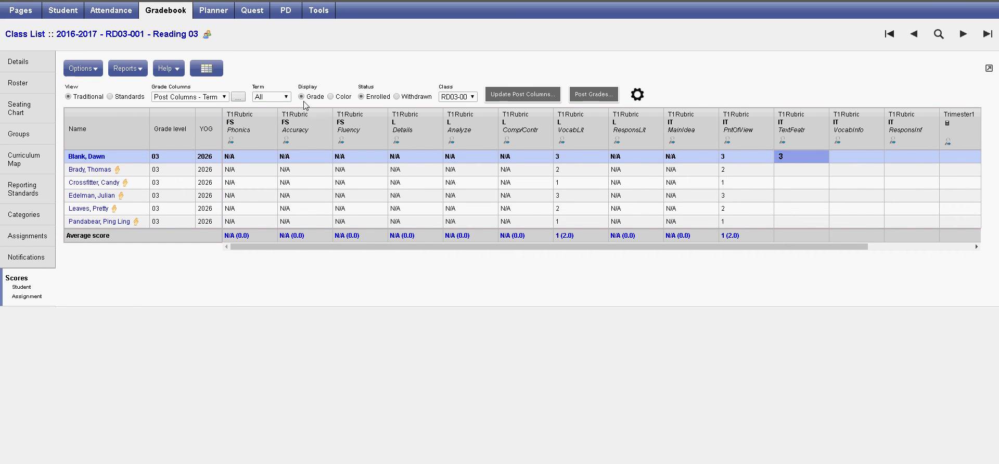
click(799, 156)
key(ctrl+d)
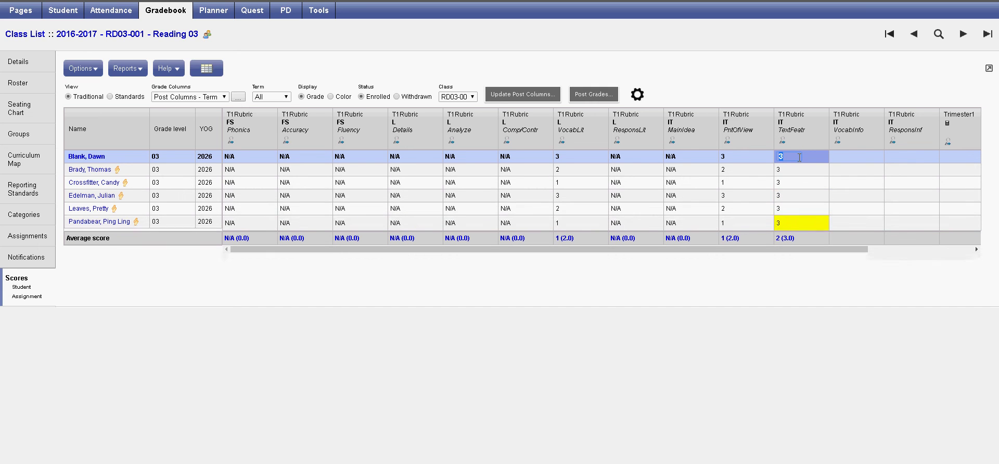
- Fill the VocabInfo and ResponsInf columns with N/A for all students
click(853, 156)
text(N/A)
key(ctrl+d)
key(Tab)
text(N/A)
key(ctrl+d)
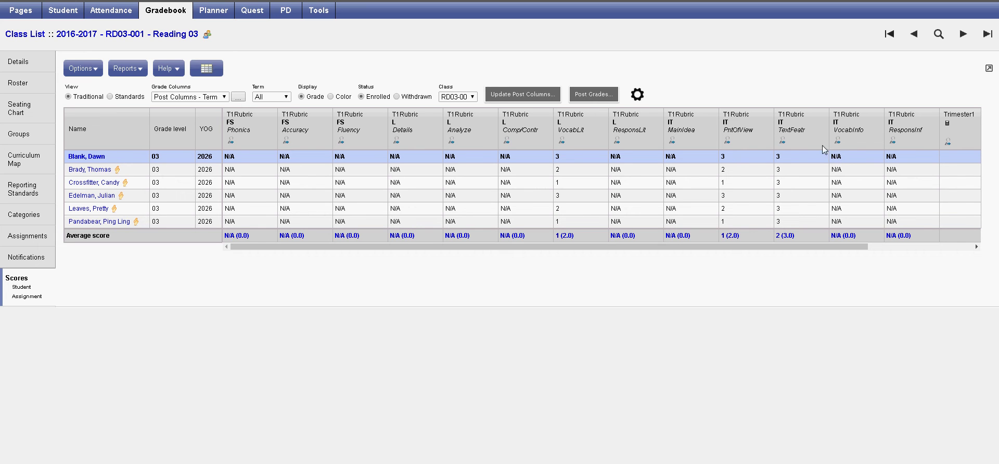
- View the score columns of Learner Characteristics class LC03-001, and return to Reading class RD03-001
click(471, 98)
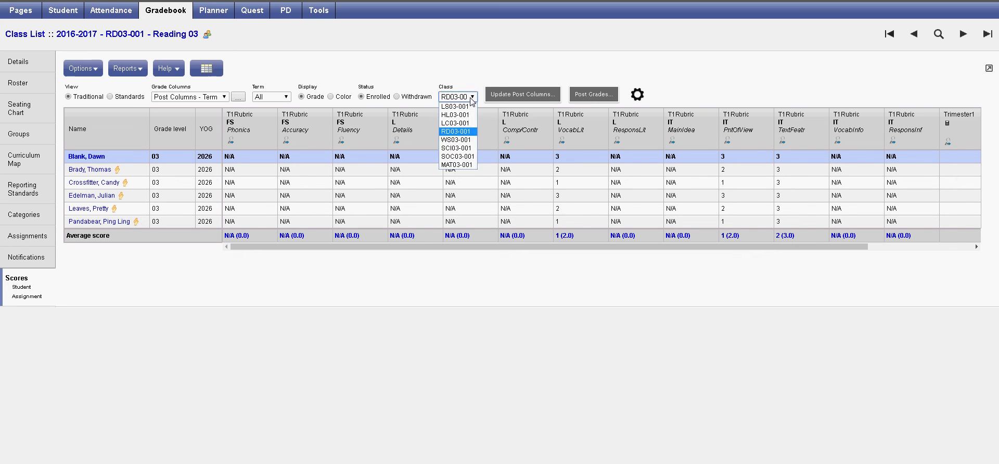
click(460, 124)
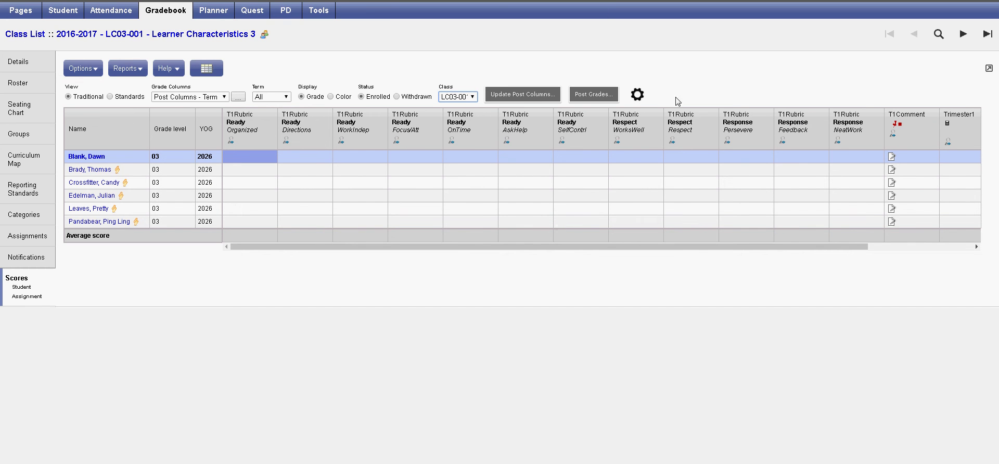
click(459, 96)
click(456, 131)
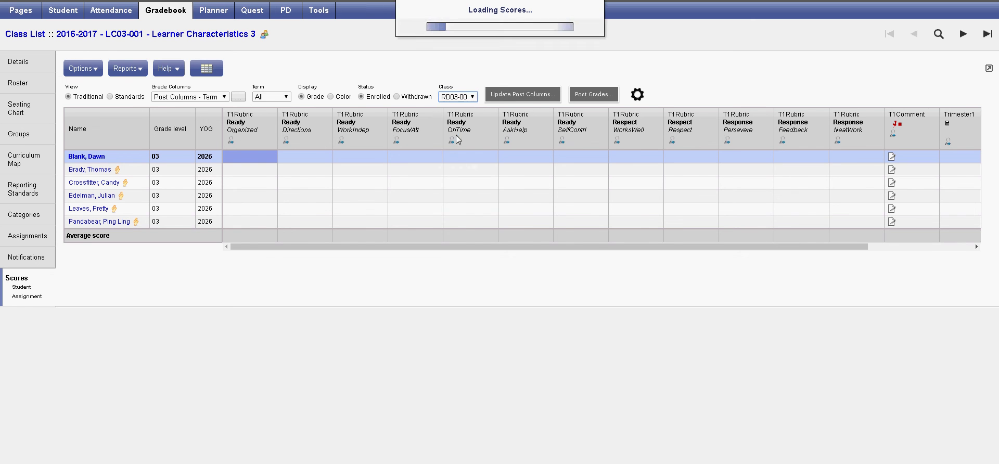
- Post the Trimester1 term grades for all students in Reading class RD03-001
click(593, 95)
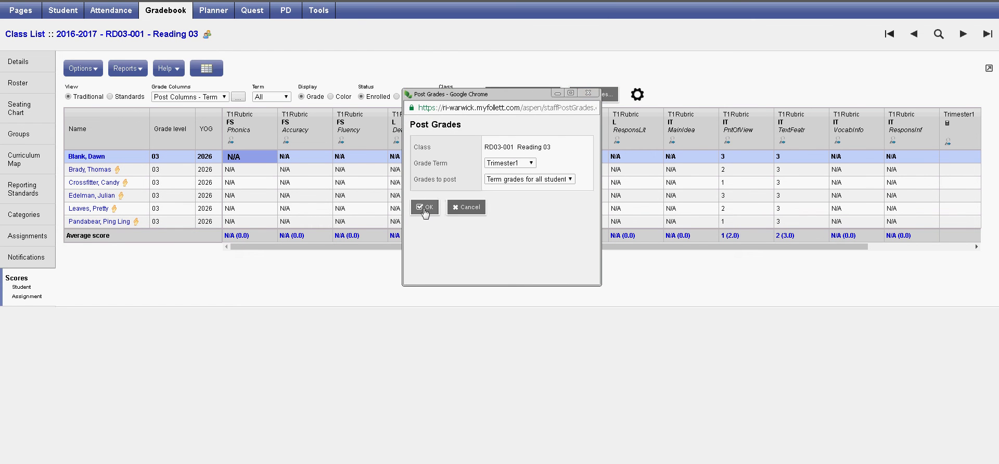
click(424, 207)
click(474, 235)
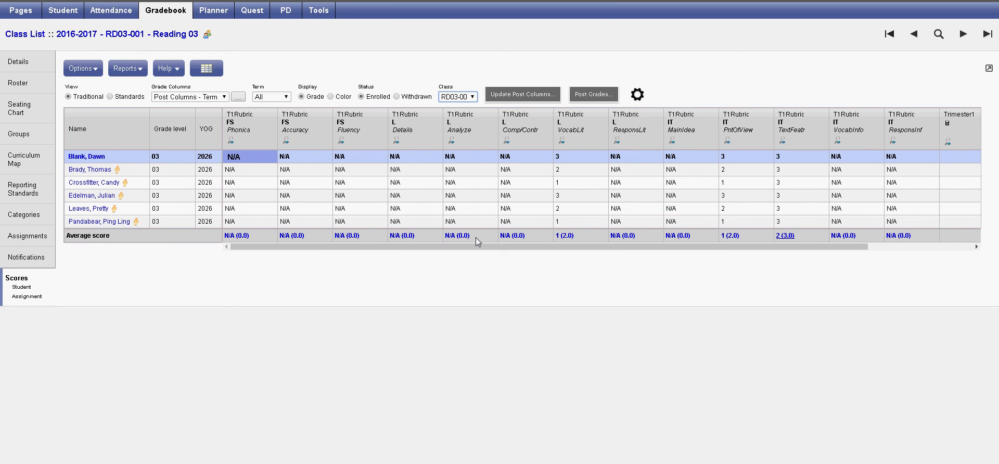
- Switch to Learner Characteristics class LC03-001 and fill the Organized column with 3 for all students
click(471, 97)
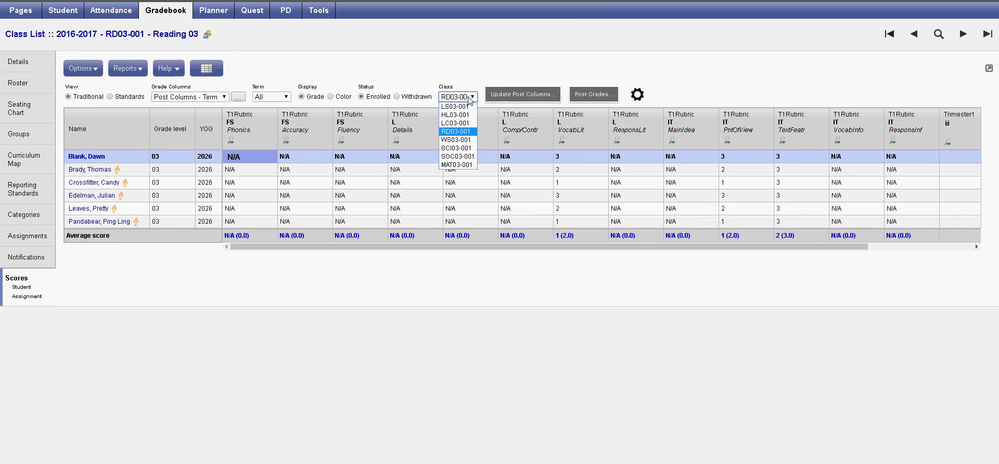
click(464, 123)
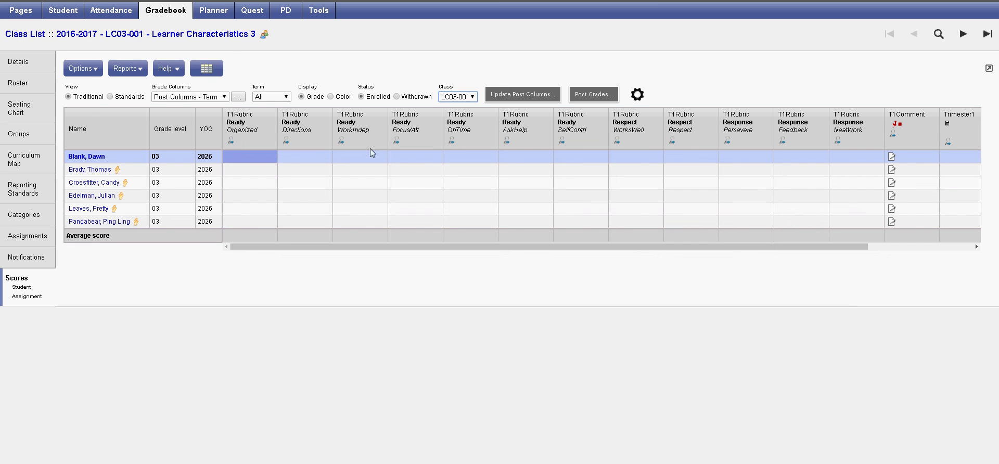
click(263, 156)
text(3)
key(ctrl+Return)
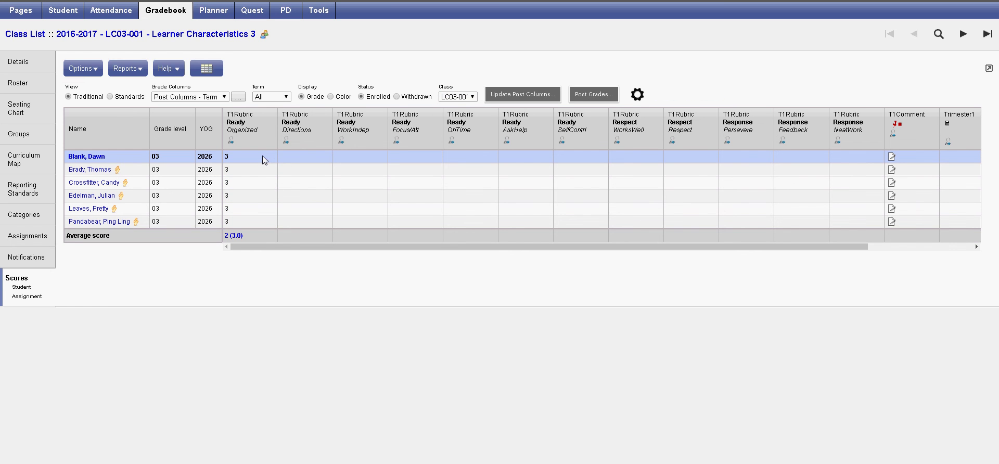
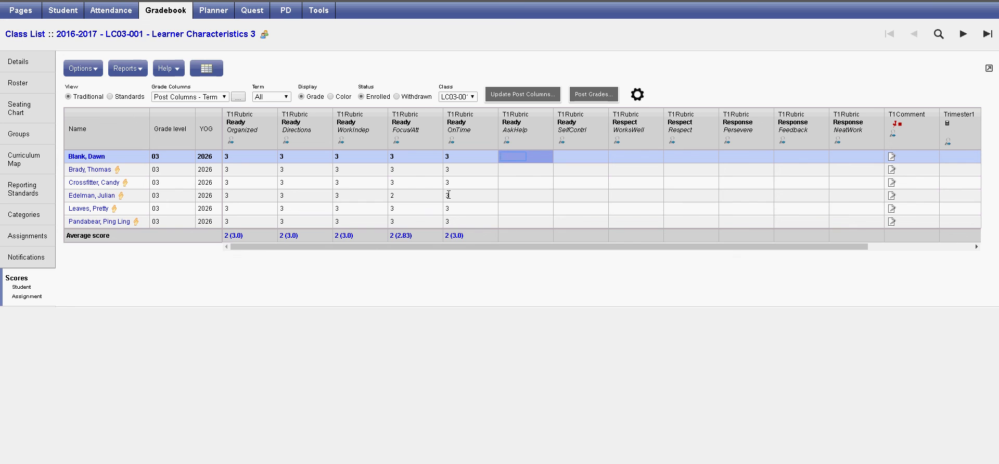
- Fill the AskHelp and SelfContrl columns with 3 for all students
key(Tab)
text(3)
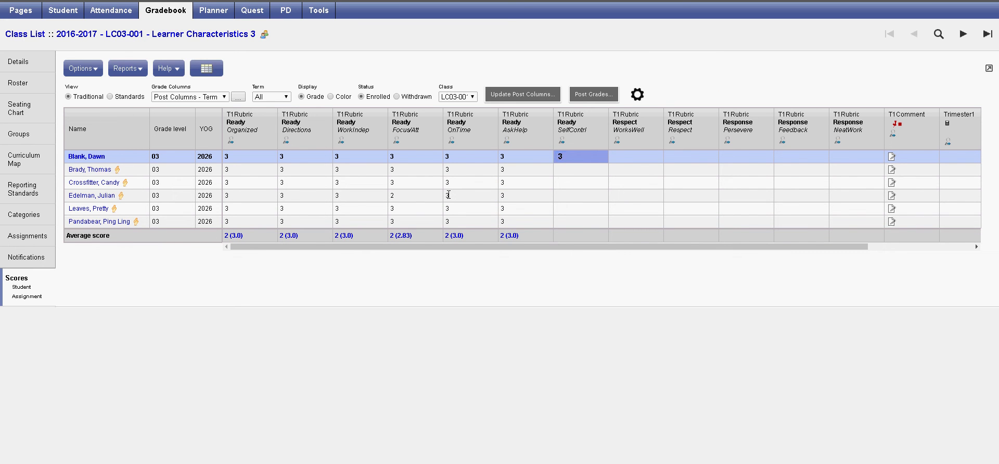
click(579, 158)
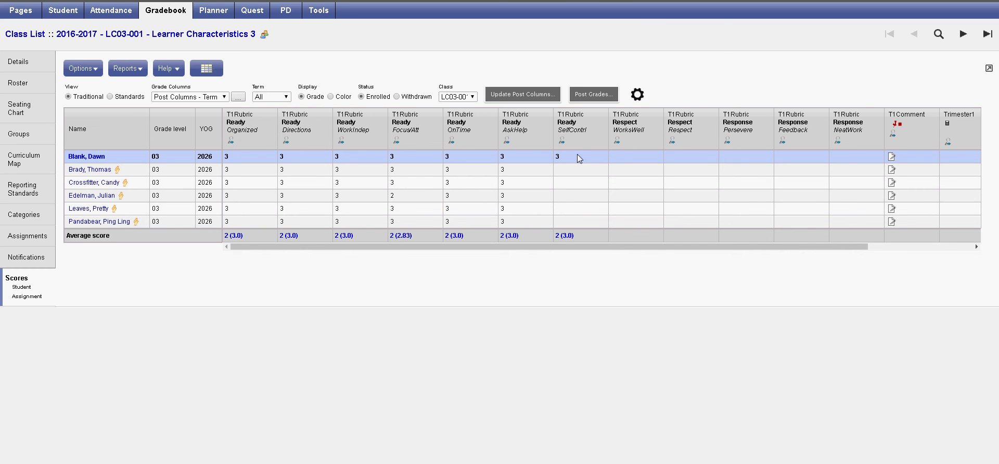
click(578, 155)
key(Tab)
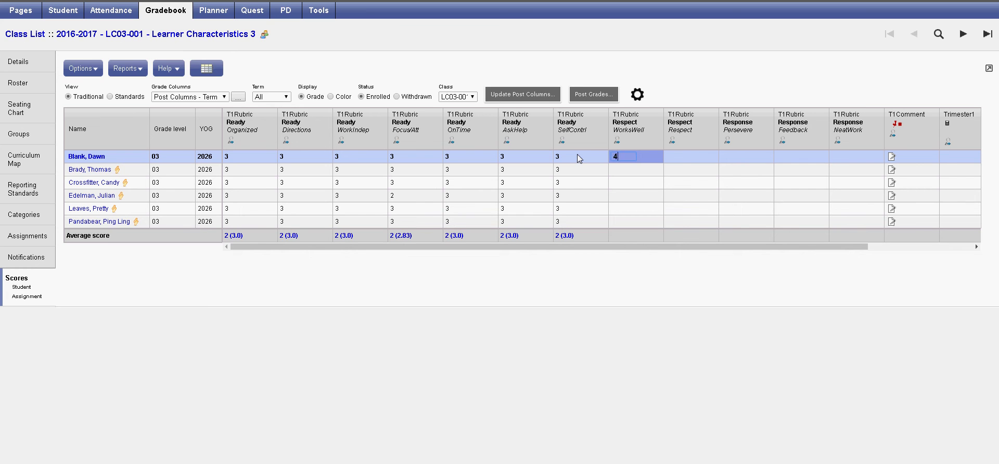
- Fill the WorksWell column with 4 and the Respect column with 3 for all students
key(Tab)
text(3)
key(Tab)
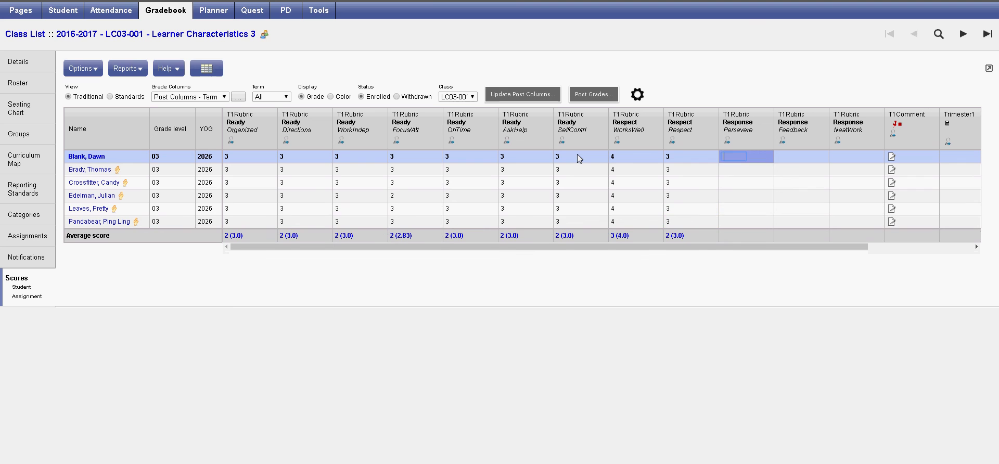
- Fill the Persevere column with 3 for all students, and set the third, fourth and fifth students' scores to 2
text(3)
key(Return)
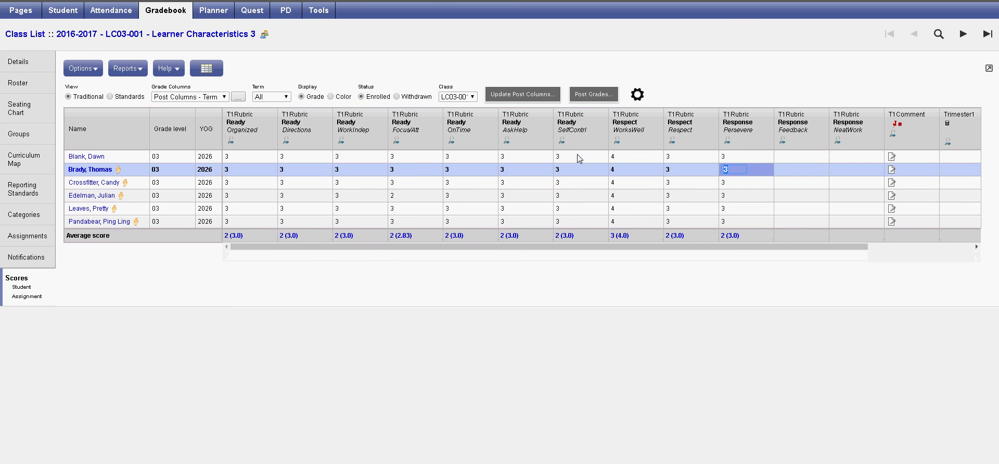
key(Return)
text(2)
key(Return)
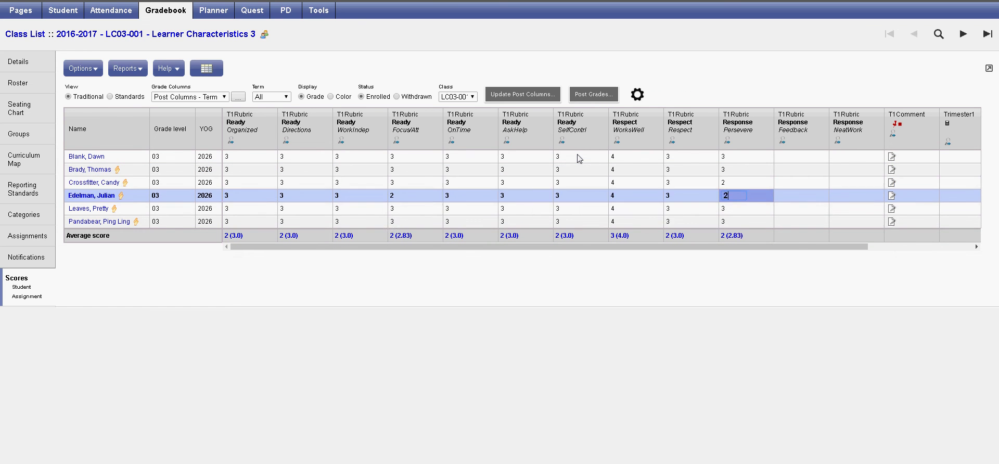
text(2)
key(Return)
text(2)
key(Up)
key(Up)
key(Tab)
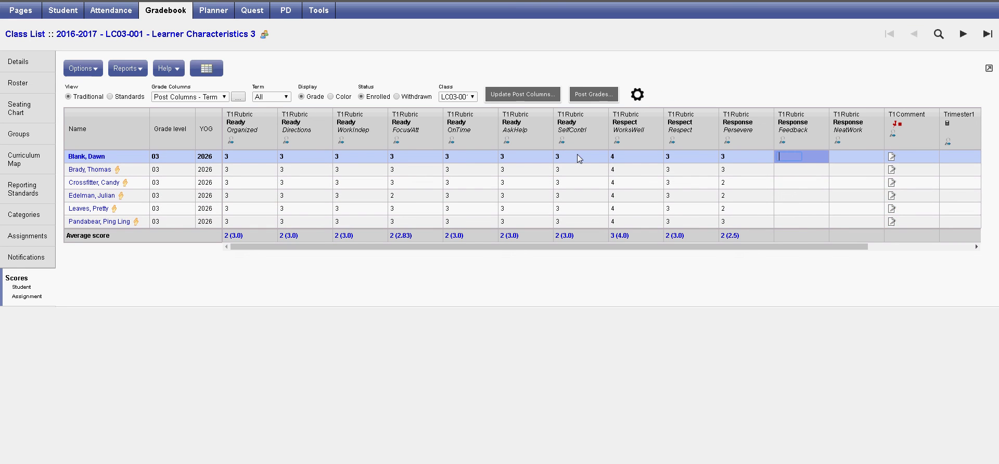
- Fill the Feedback and NeatWork columns with 3 for all students
text(3)
key(Tab)
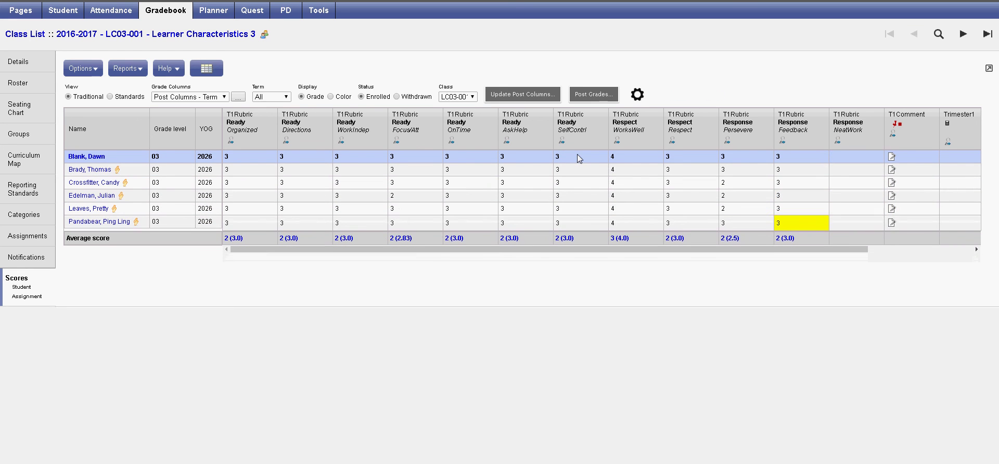
text(3)
key(Tab)
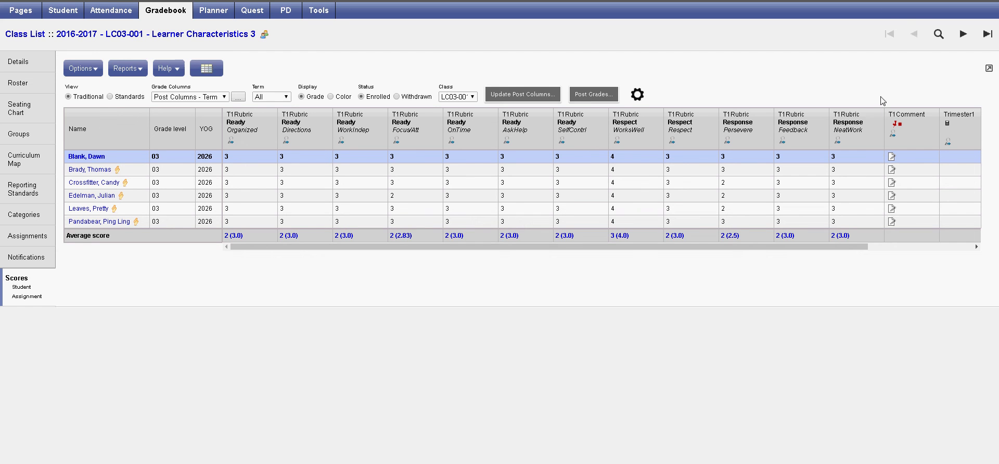
- Add the T1 comment "Comments, notes, and other stuff" for the first student and save it
click(891, 156)
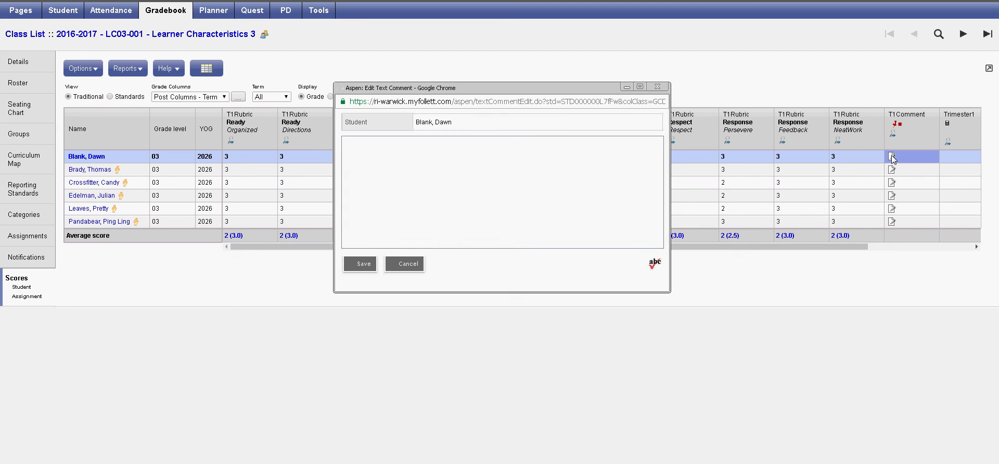
click(382, 163)
text(Comments)
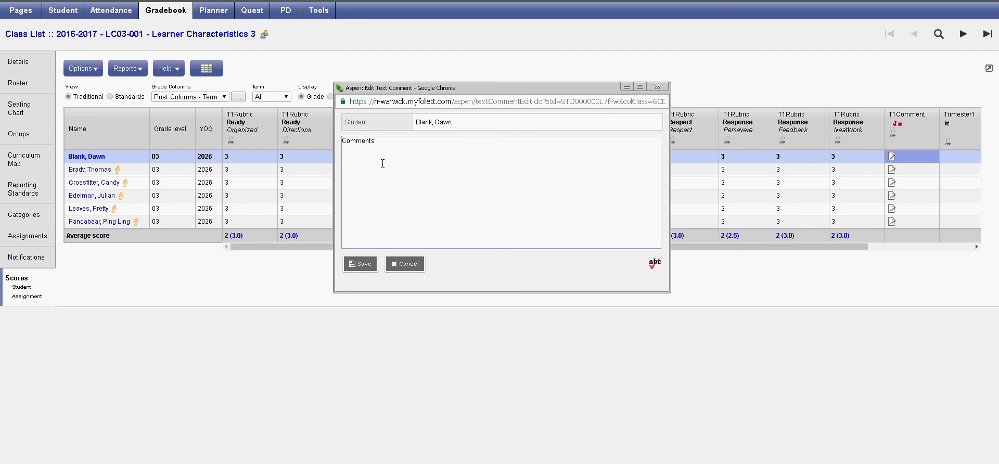
text(, notes, and other stuff)
click(361, 265)
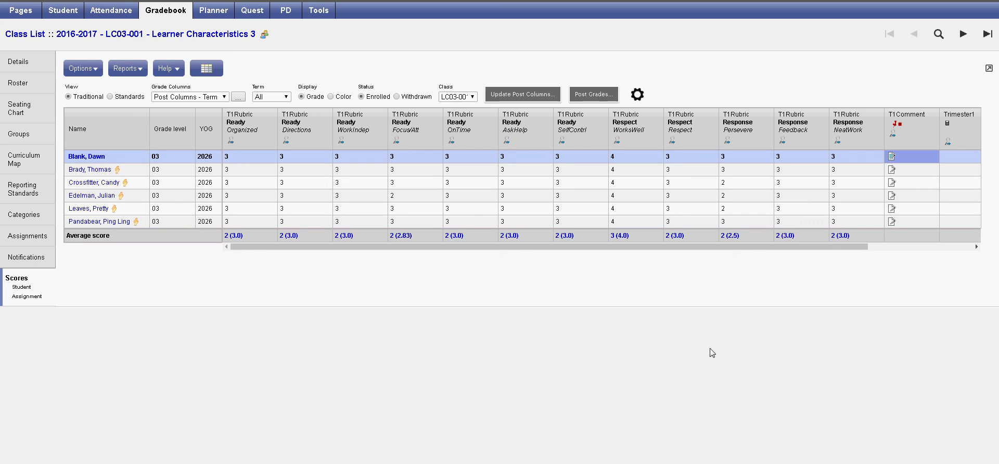
- Post the Trimester1 term grades for all students in Learner Characteristics class LC03-001
click(593, 94)
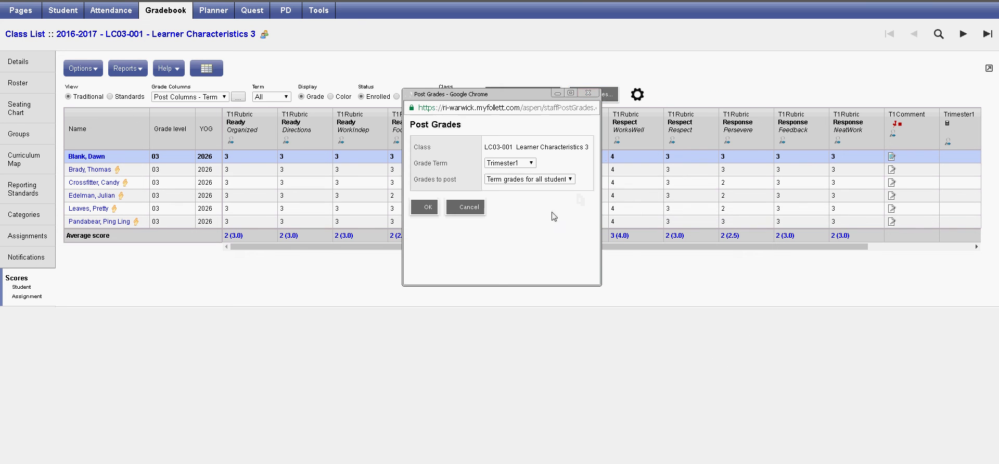
click(425, 217)
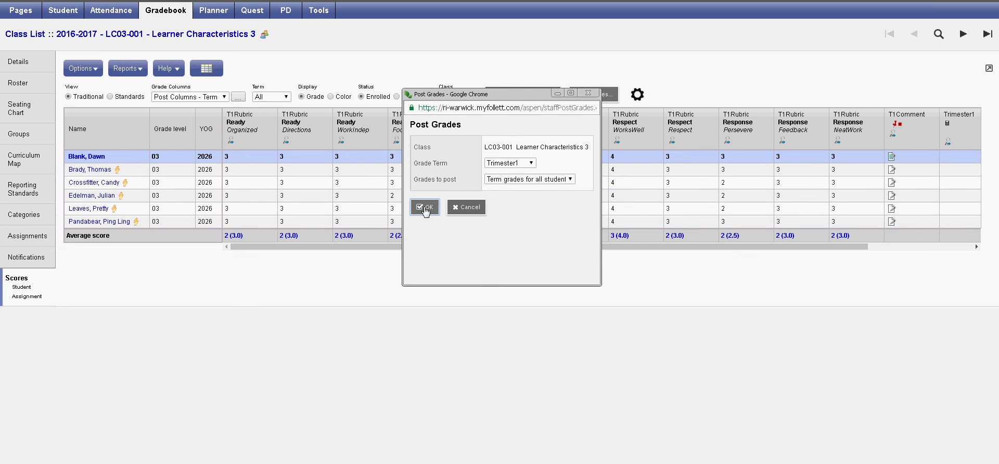
click(489, 236)
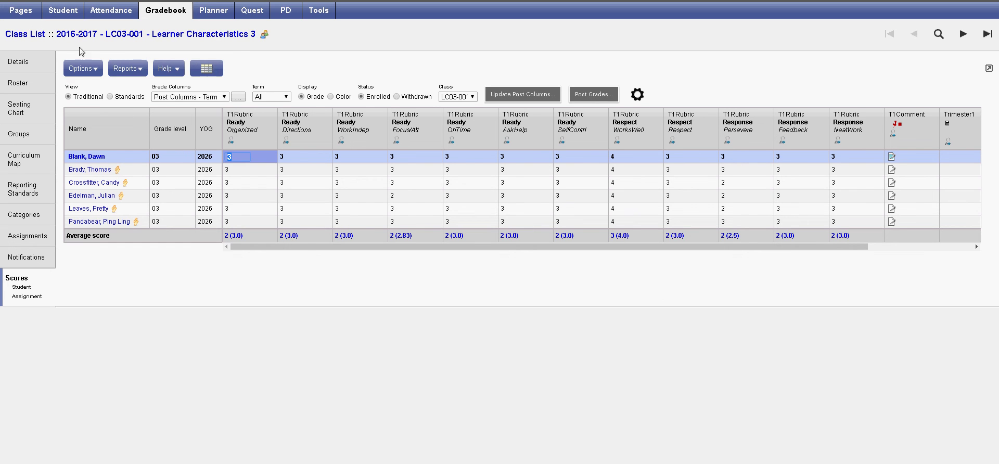
- Check the posted status of the classes in the Teacher Classes list on the home page
click(19, 10)
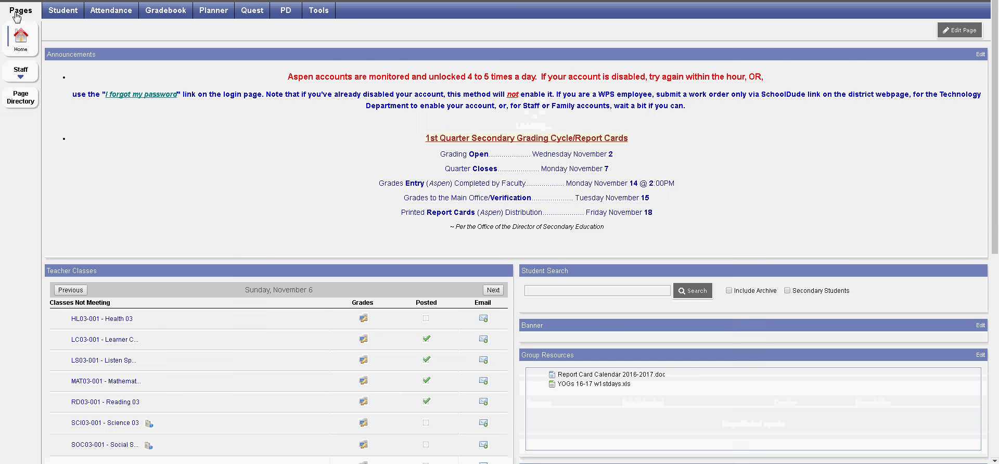
scroll(449, 240, down, 3)
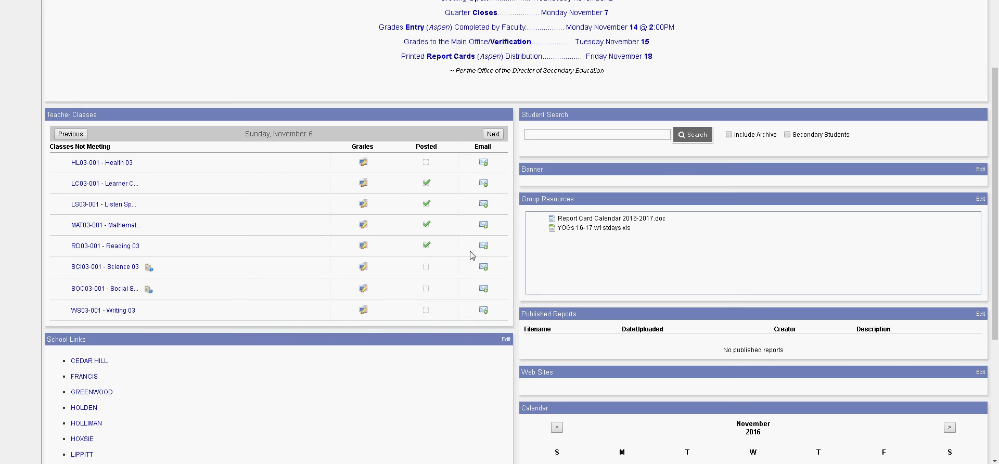
scroll(472, 255, up, 3)
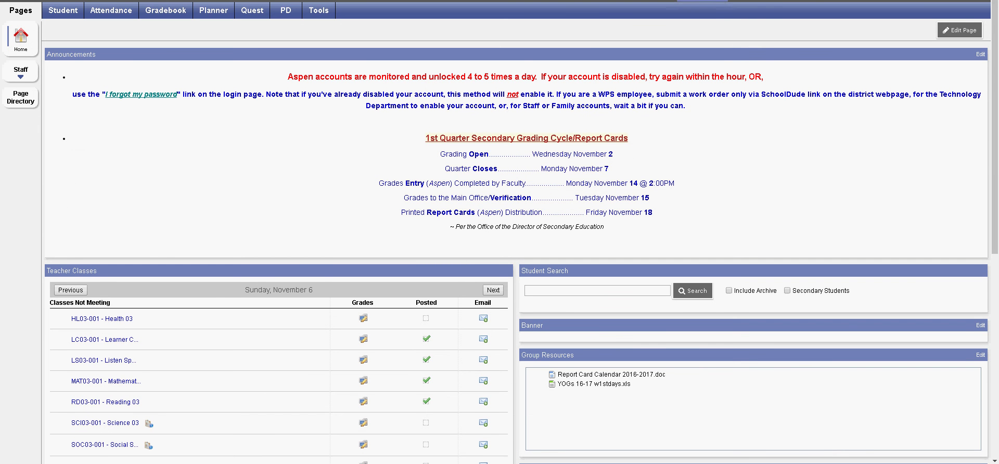
- Switch to the student's transcript in the school view and open the Report Cards - Gr K-6 - SBRC report
click(702, 1)
click(701, 25)
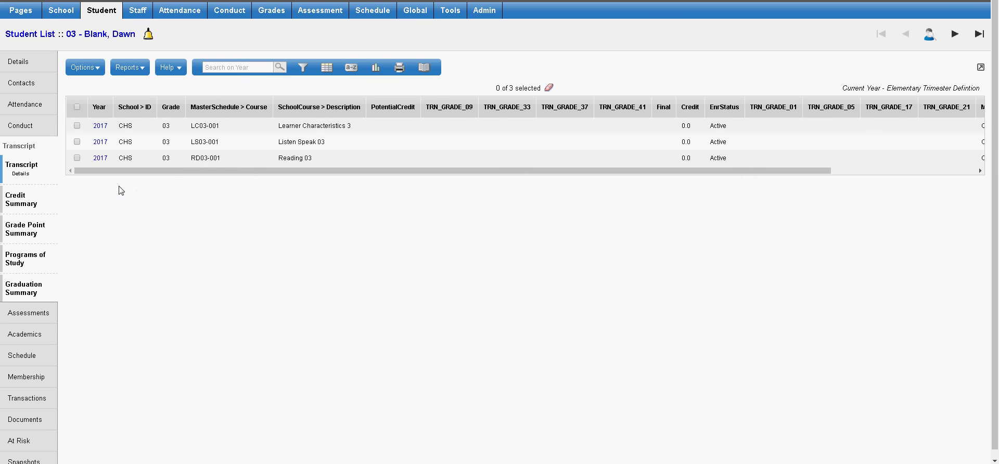
click(128, 67)
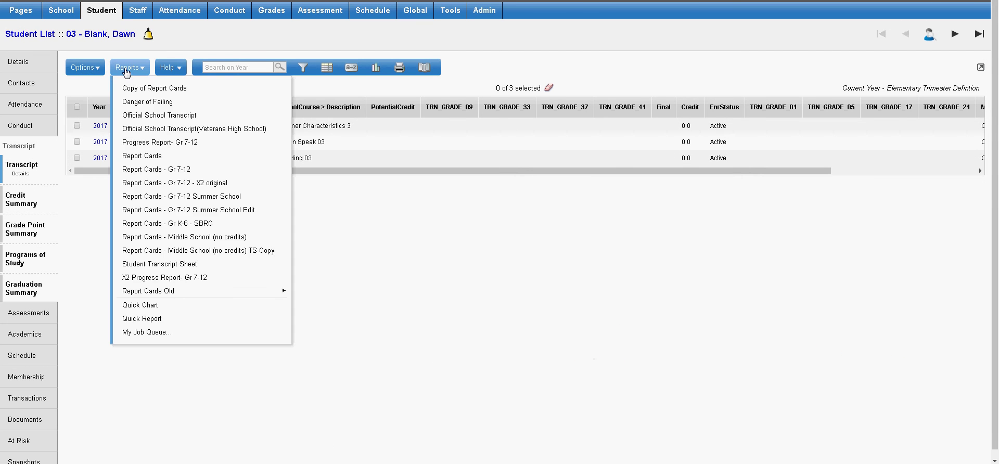
click(188, 228)
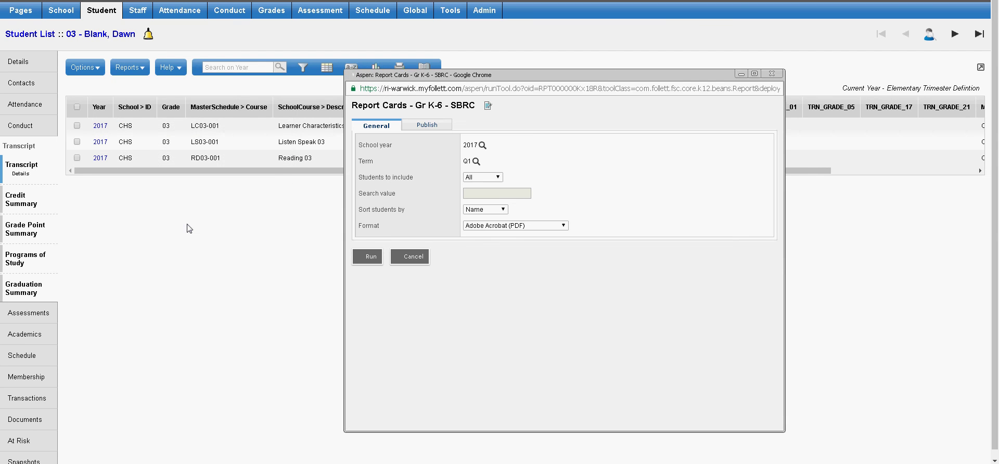
- Set the report card's term to Trimester1 and run the report as a PDF
click(476, 162)
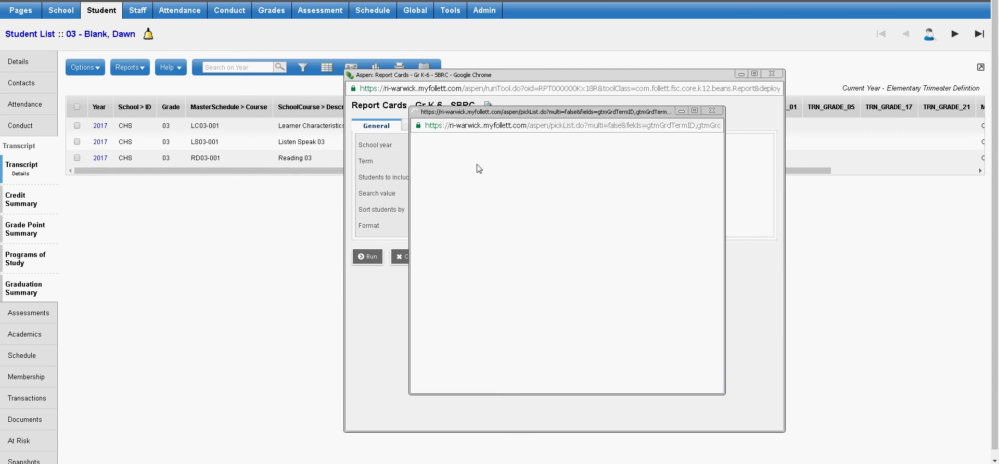
click(430, 205)
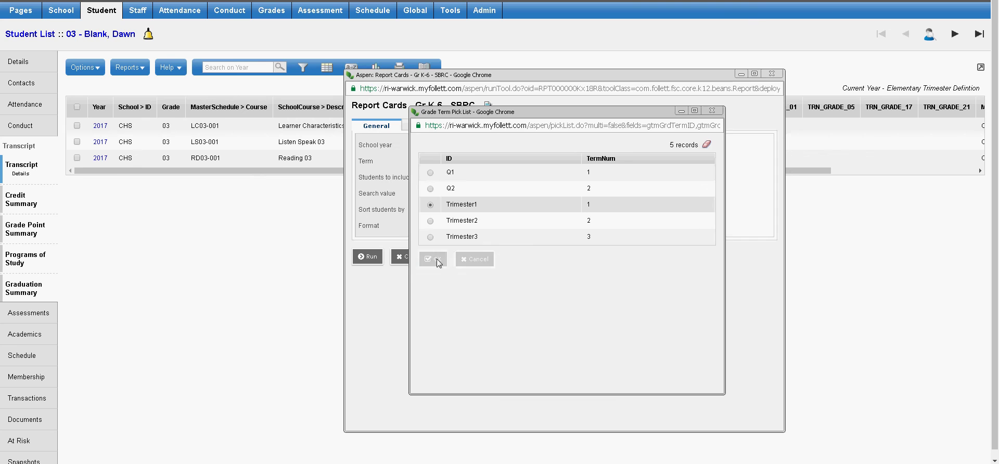
click(436, 258)
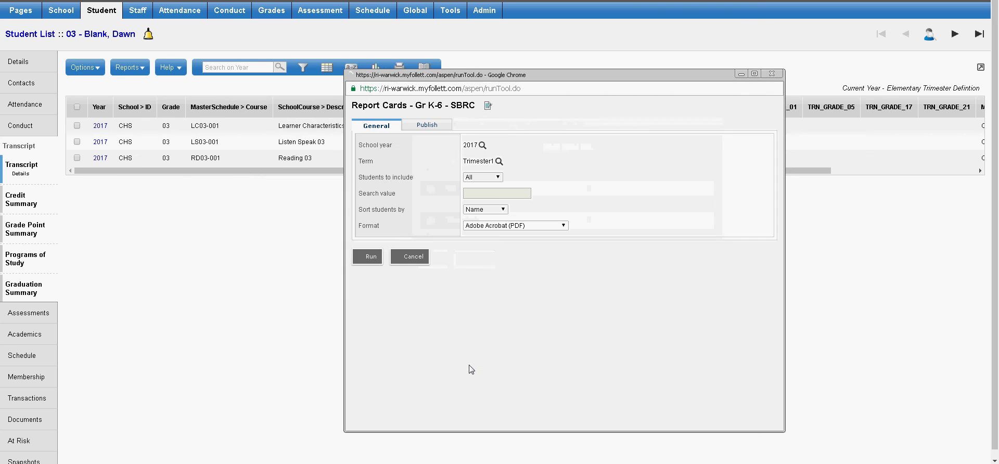
click(367, 256)
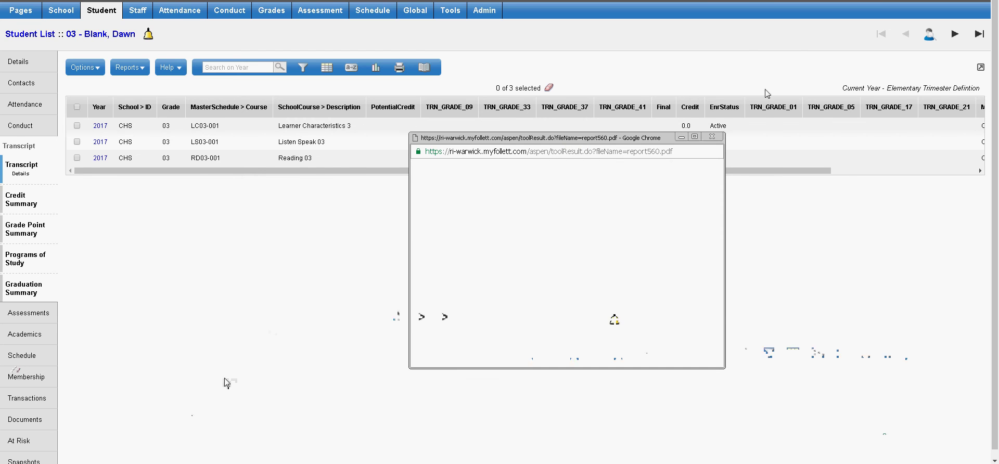
- Maximize and enlarge the report card, and examine its Reading, Learner Characteristics, Listen Speak and teacher comment sections
click(694, 137)
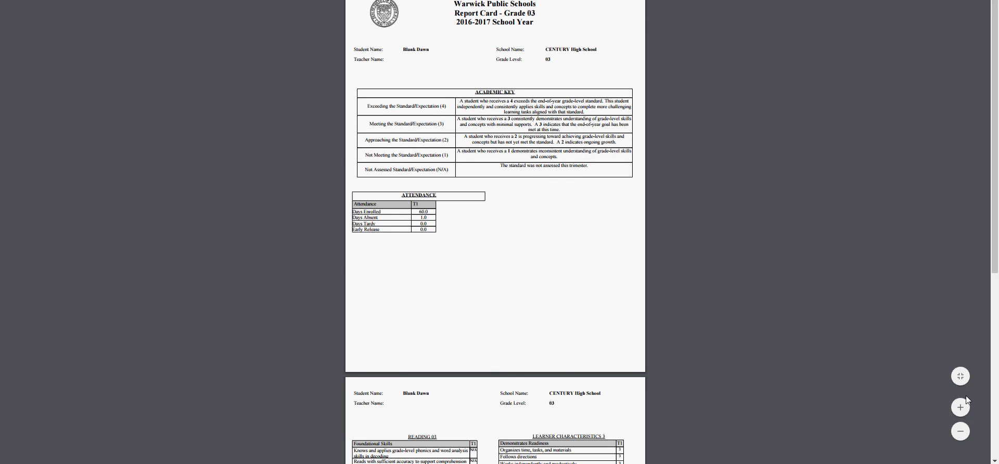
click(961, 408)
click(960, 409)
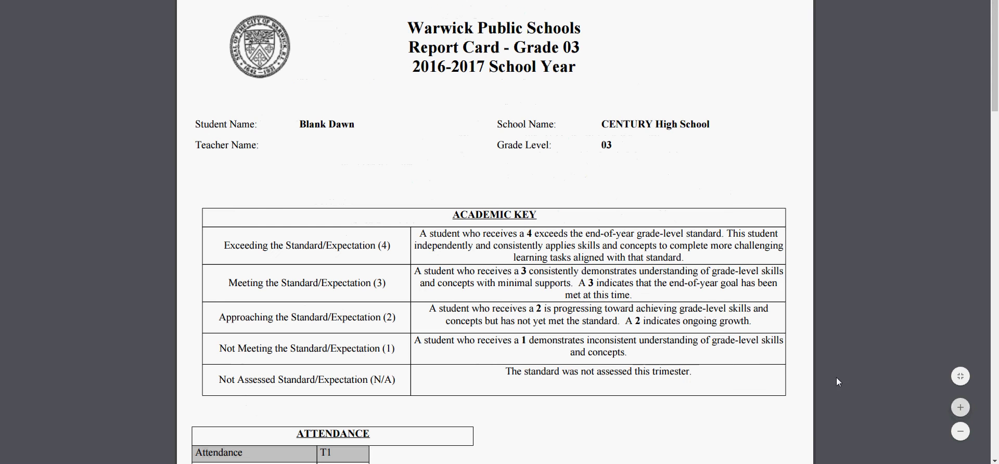
scroll(644, 292, down, 9)
scroll(645, 294, down, 9)
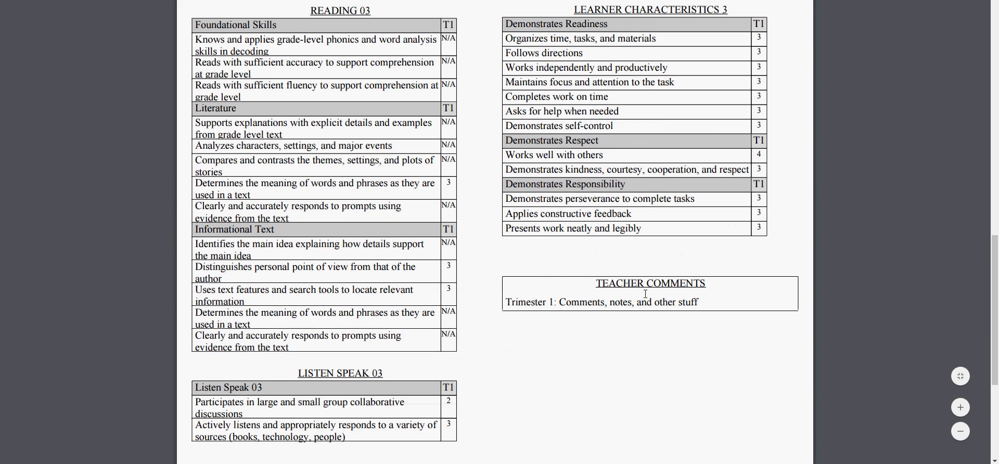
scroll(645, 294, down, 1)
scroll(482, 234, up, 2)
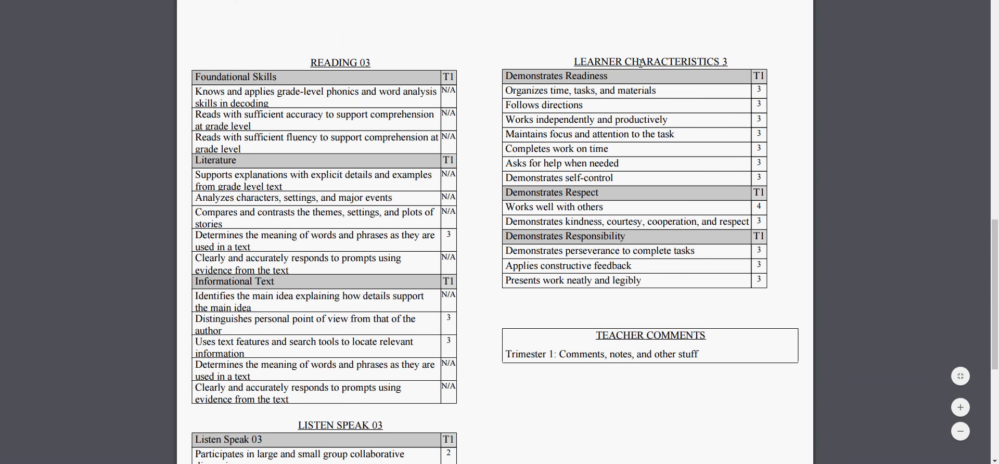
- Review the T1 rubric scores and teacher comments on the report card's second page, and return to the Academic Key on the first page
scroll(448, 164, up, 1)
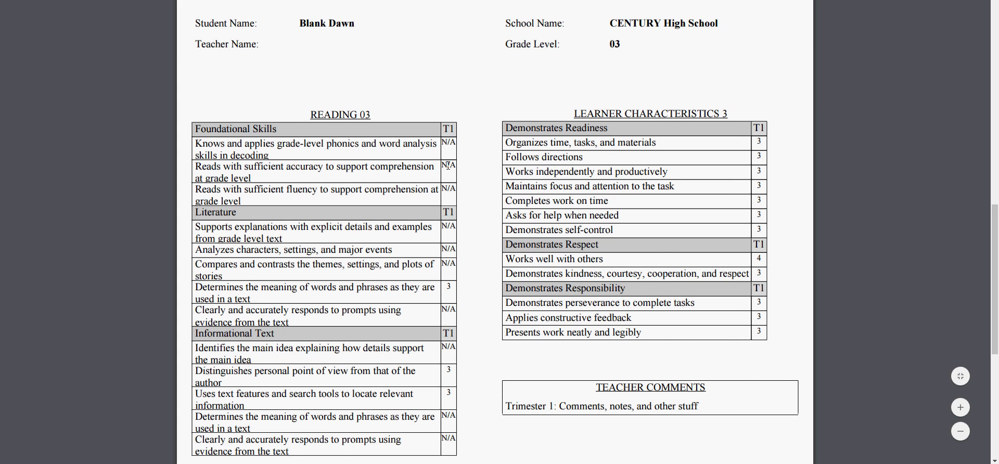
scroll(315, 178, down, 2)
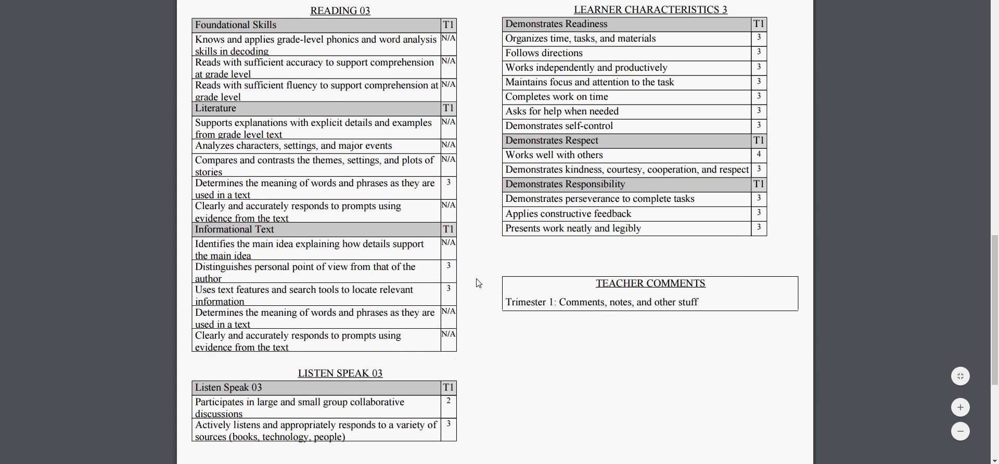
scroll(479, 283, down, 1)
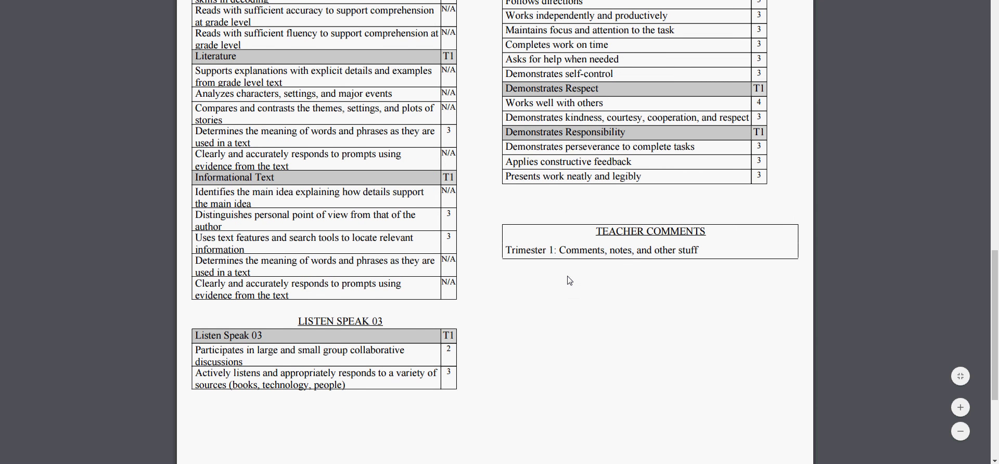
scroll(570, 280, up, 2)
scroll(570, 281, down, 1)
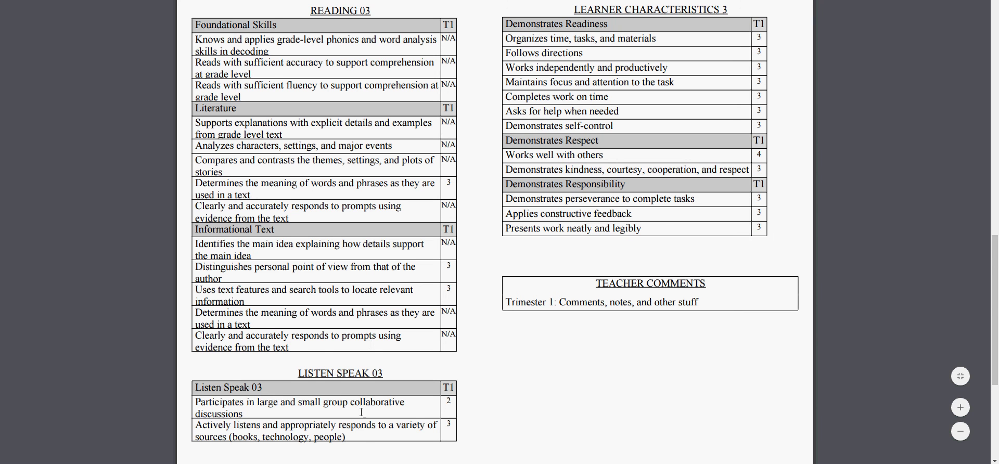
scroll(614, 370, down, 5)
scroll(610, 371, up, 3)
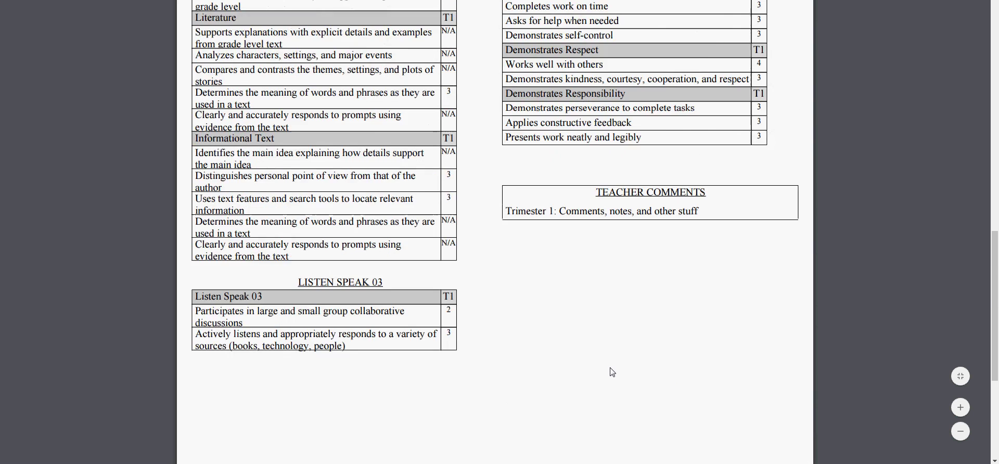
scroll(612, 372, up, 4)
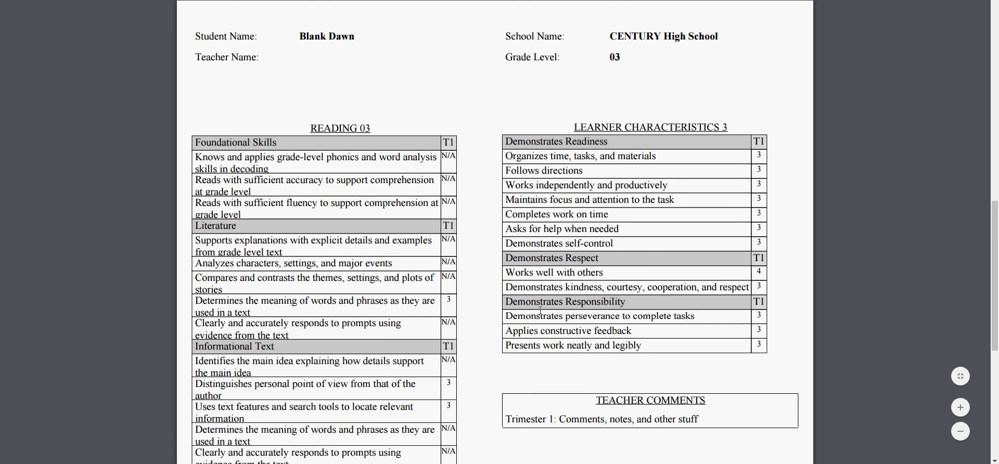
scroll(642, 316, up, 12)
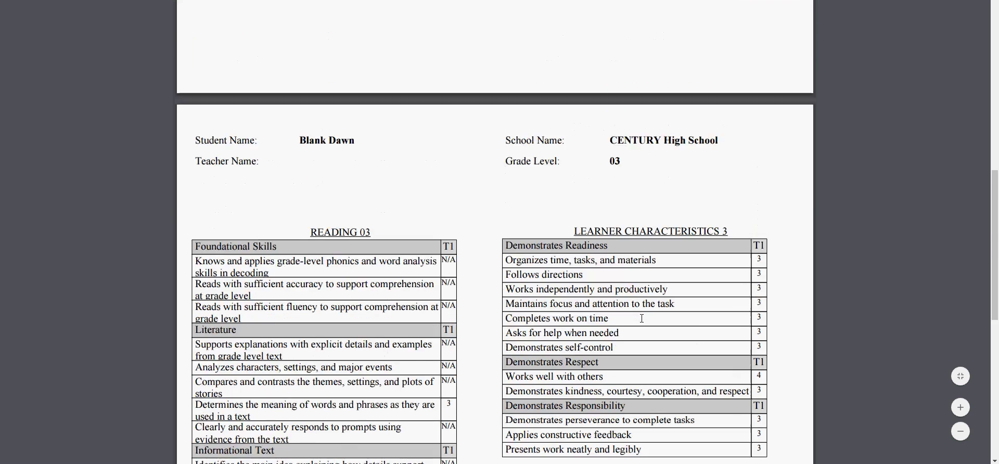
scroll(641, 318, up, 4)
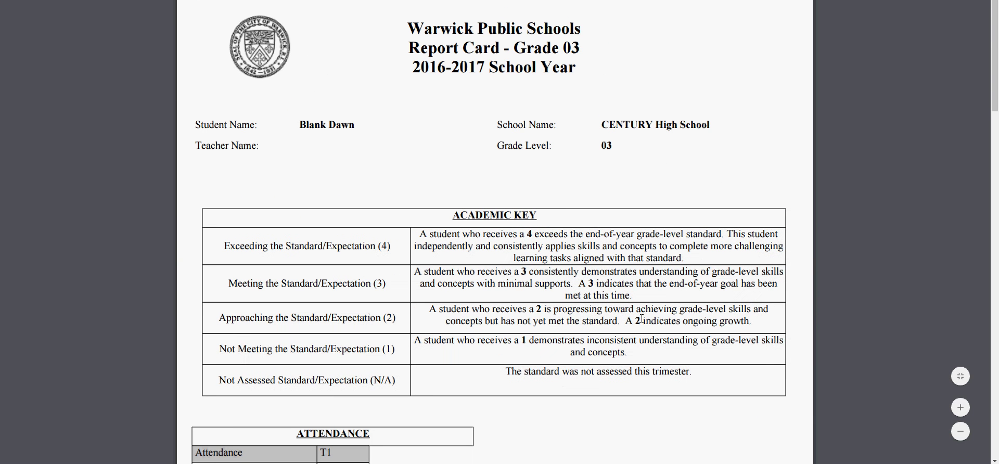